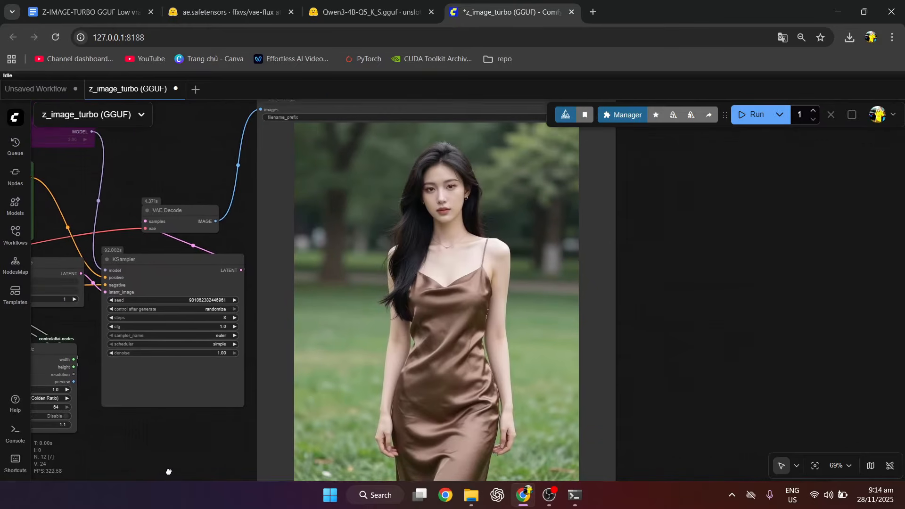
- Examine the positive prompt text in the z_image_turbo (GGUF) workflow
scroll(278, 402, "up", 10)
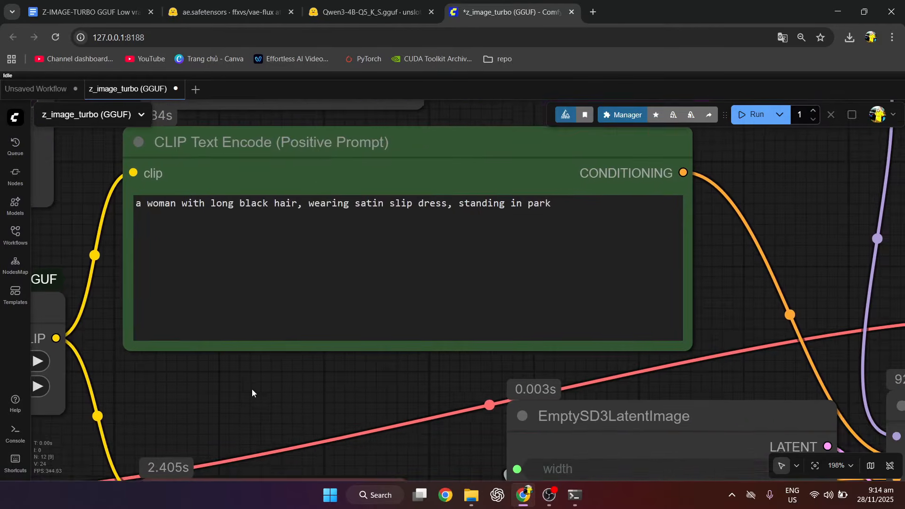
left_click_drag(251, 389, 272, 426)
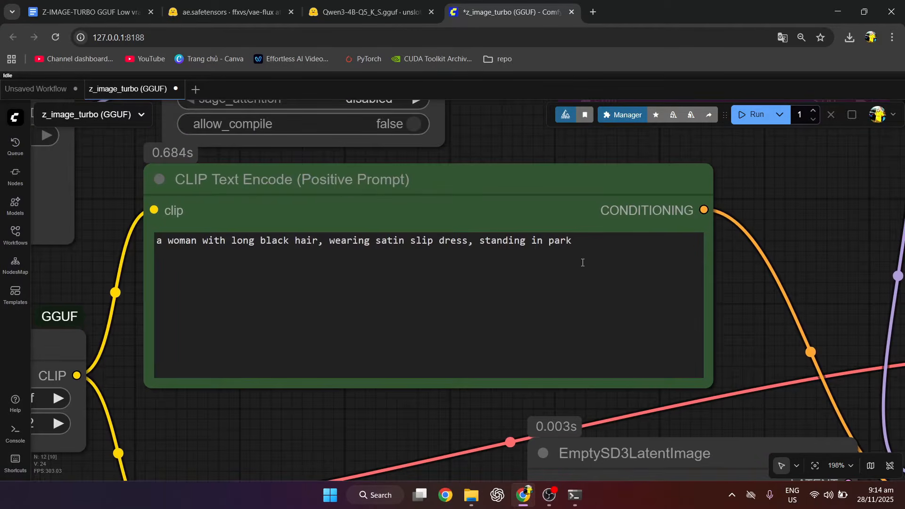
left_click_drag(602, 239, 358, 239)
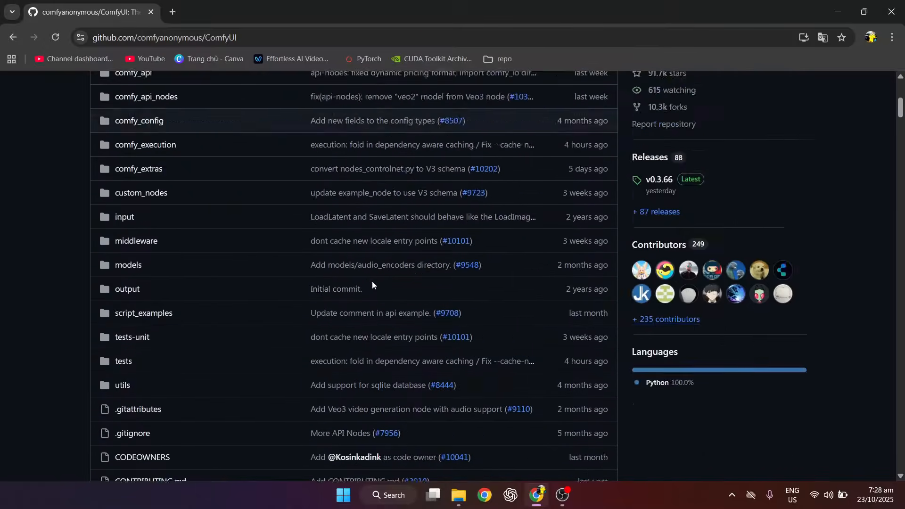
- Download ComfyUI_windows_portable_nvidia.7z from the assets of the ComfyUI v0.3.66 release on GitHub
scroll(372, 280, "up", 7)
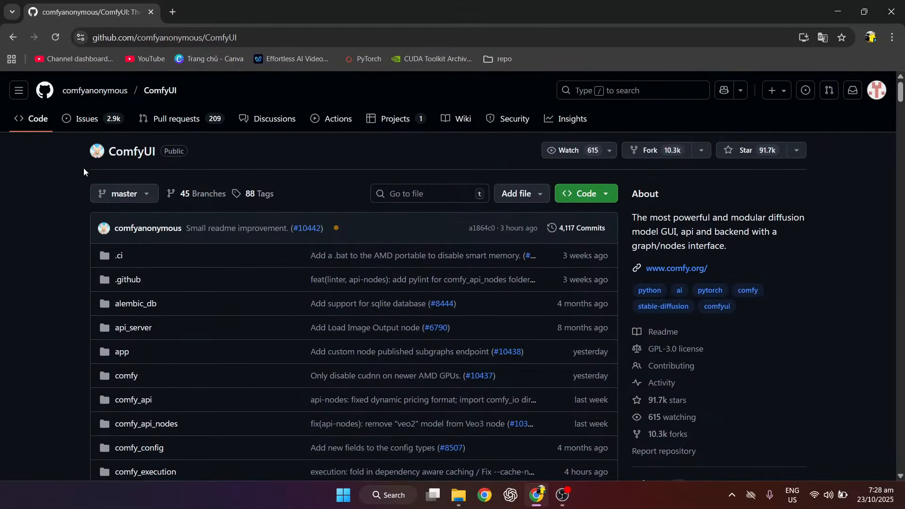
scroll(687, 269, "down", 2)
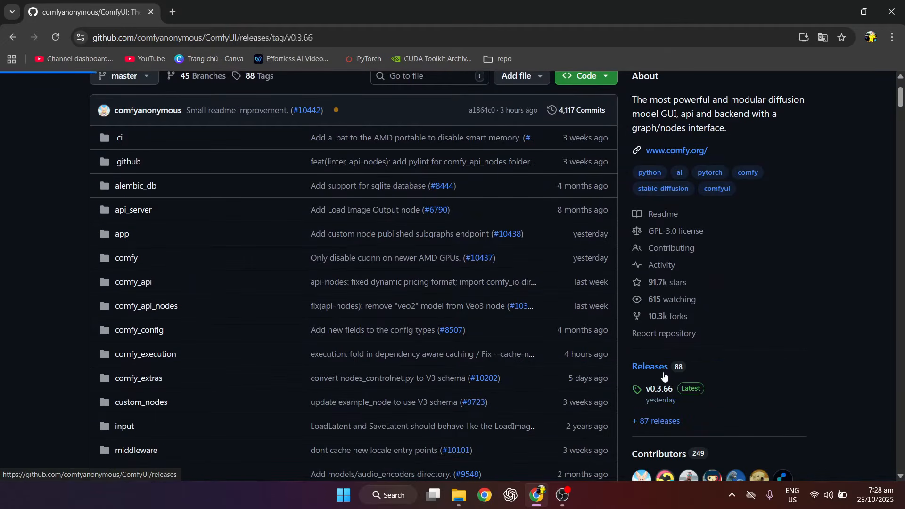
scroll(91, 280, "down", 12)
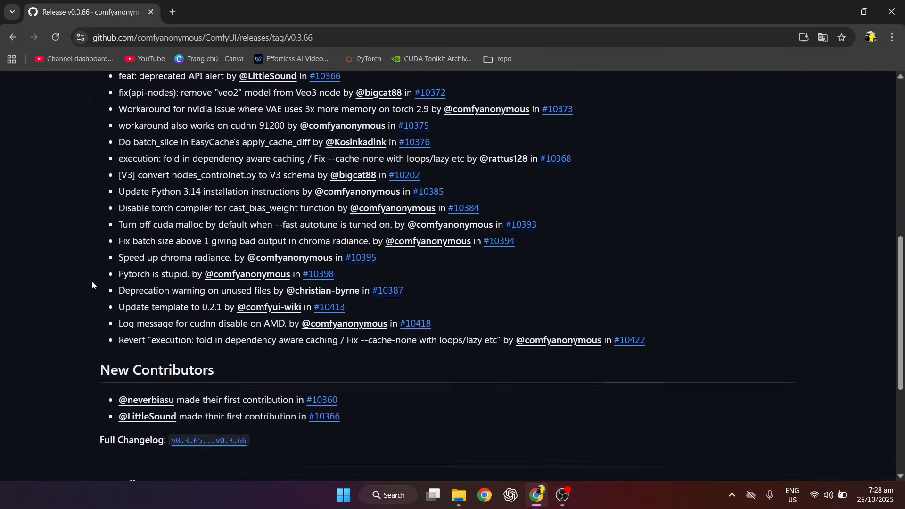
scroll(101, 283, "down", 2)
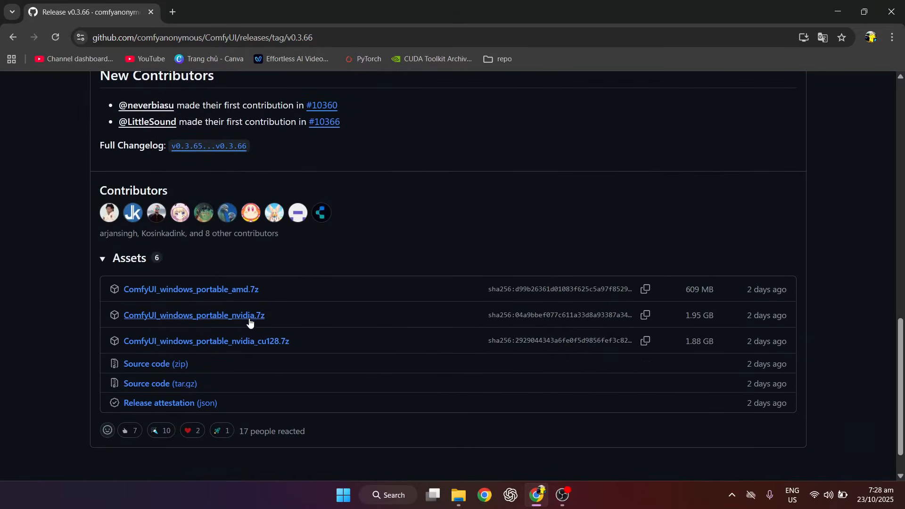
left_click(248, 319)
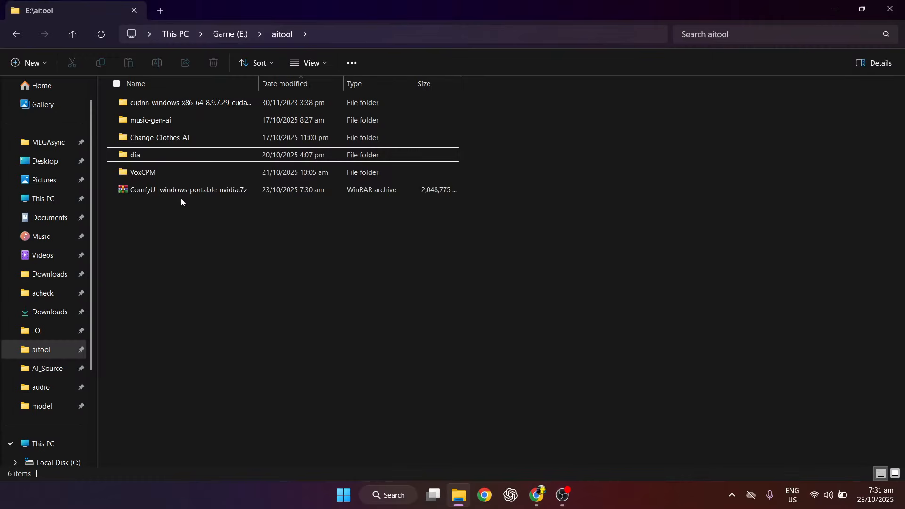
- Extract ComfyUI_windows_portable_nvidia.7z with 7-Zip in E:\aitool and open the resulting ComfyUI_windows_portable folder
left_click(179, 190)
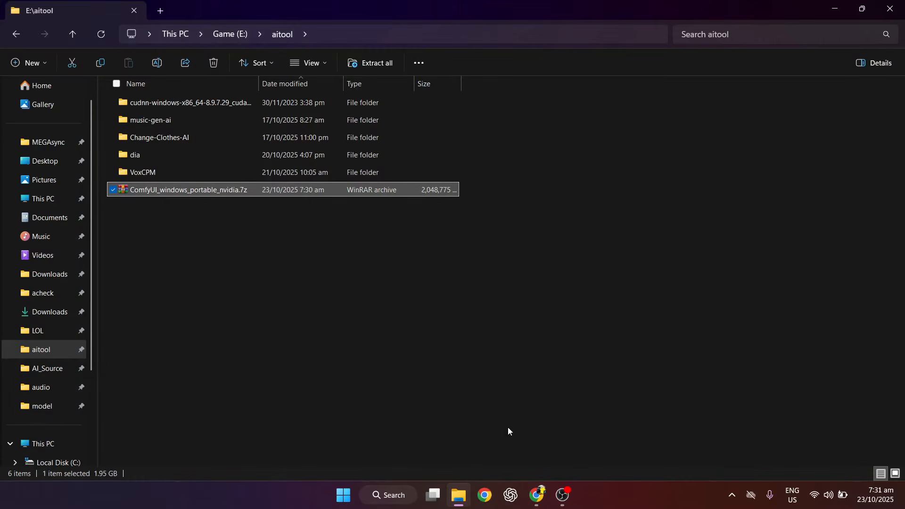
right_click(192, 190)
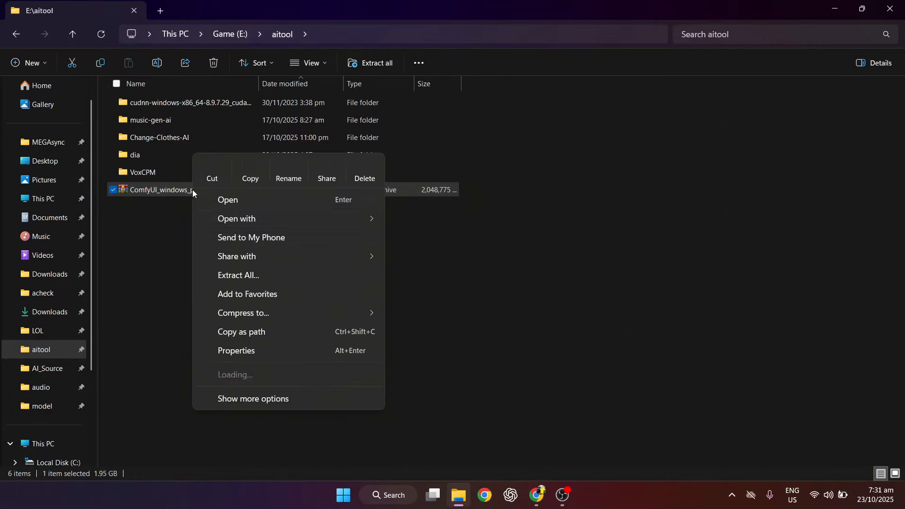
left_click(255, 398)
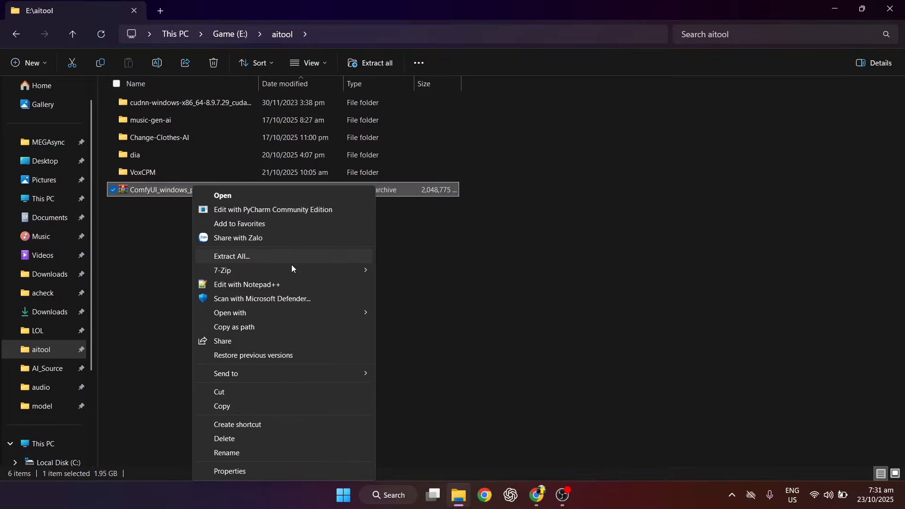
mouse_move(305, 268)
left_click(439, 315)
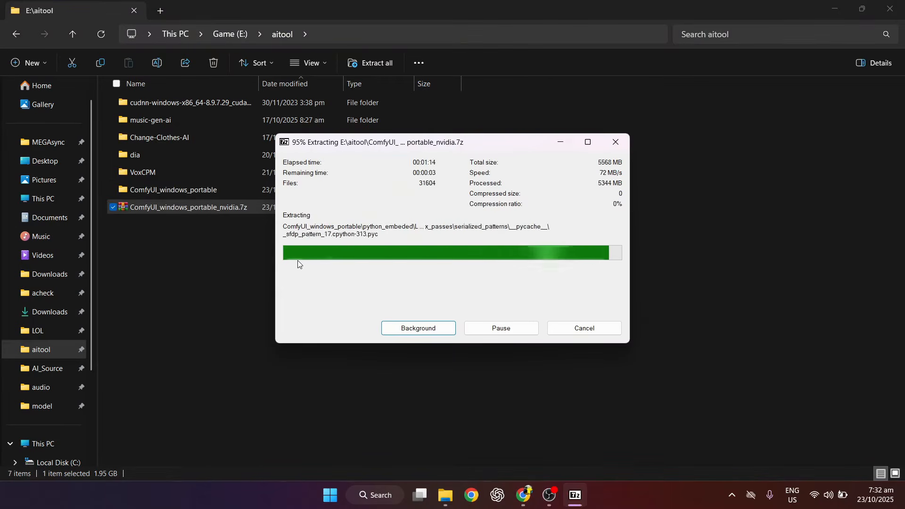
double_click(173, 190)
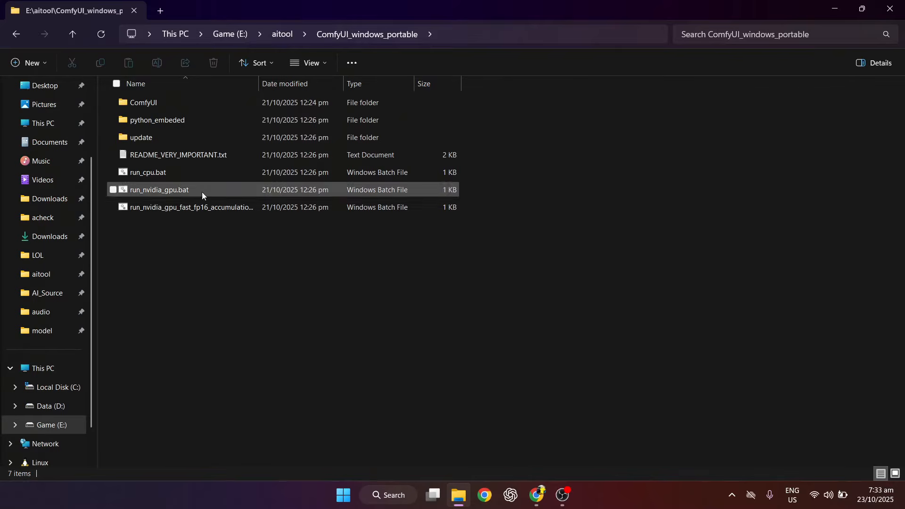
- Switch to Chrome, open the Comfy-Org/ComfyUI-Manager GitHub repository and find its installation instructions
left_click(537, 493)
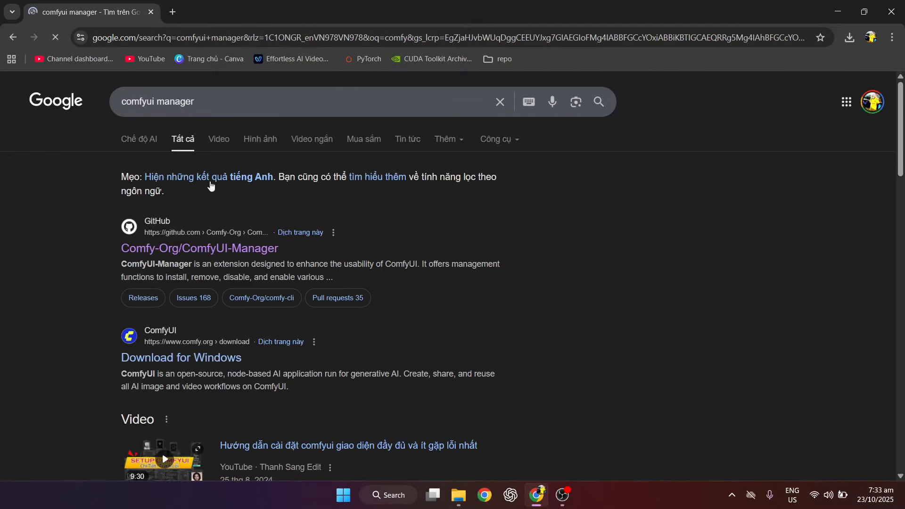
left_click(210, 237)
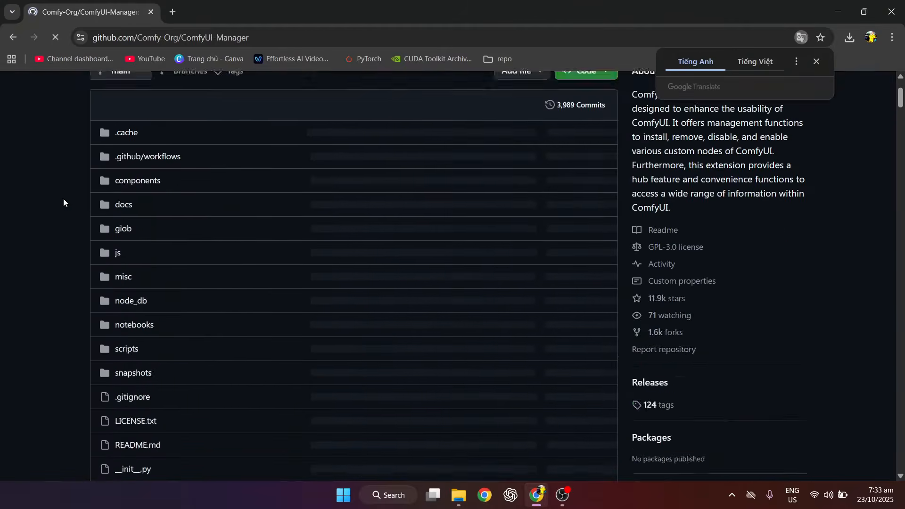
scroll(63, 203, "down", 8)
scroll(63, 198, "down", 10)
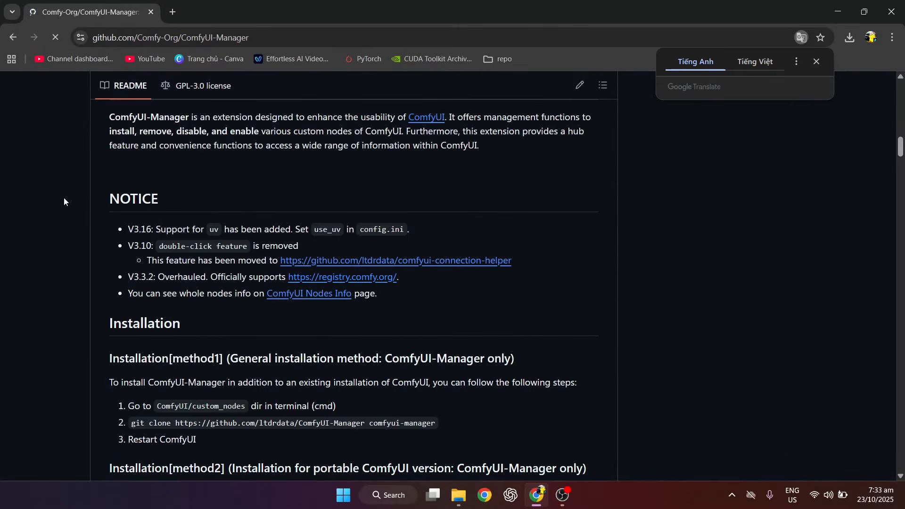
scroll(64, 197, "down", 3)
- Open Command Prompt and change to the E: drive
left_click(404, 502)
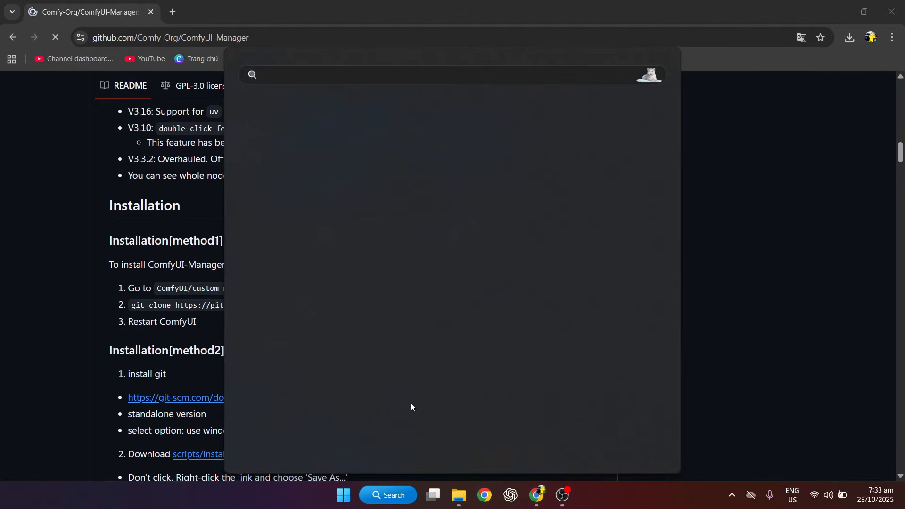
type("cmd")
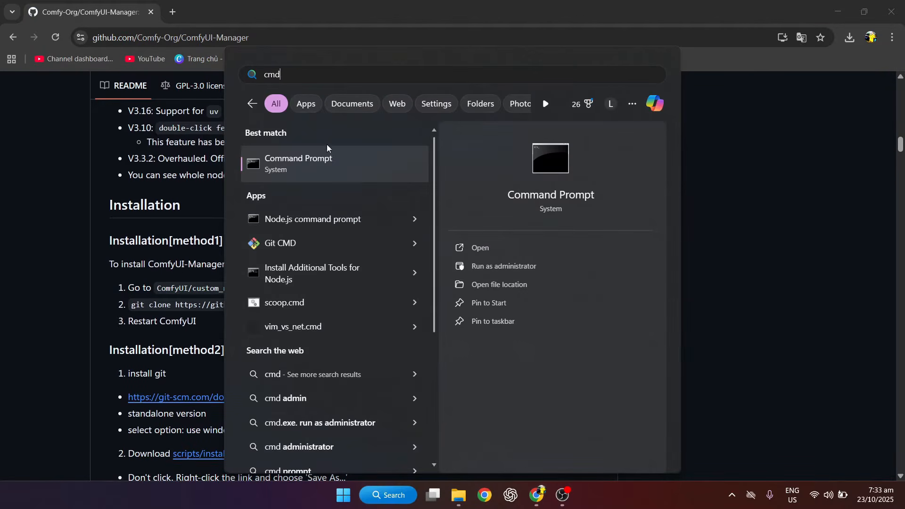
left_click(318, 171)
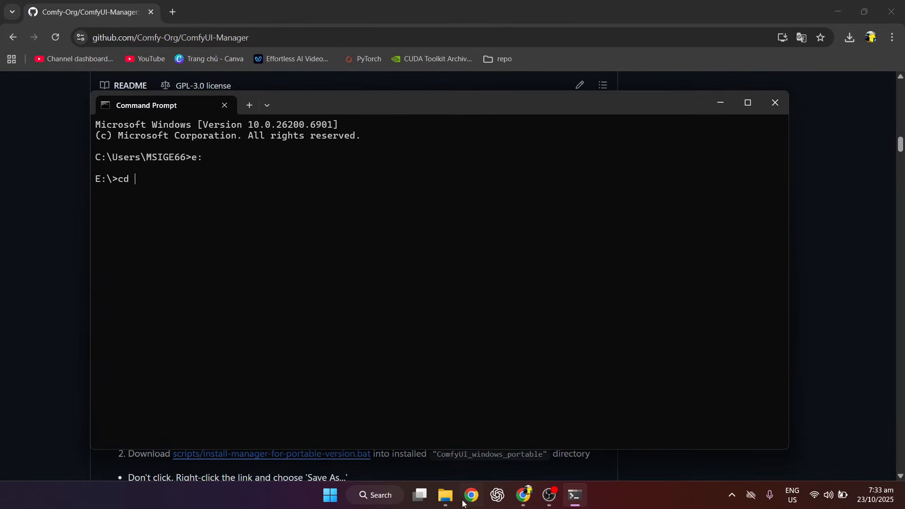
- Get the custom_nodes folder's path from File Explorer and change Command Prompt's directory to E:\aitool\ComfyUI_windows_portable\ComfyUI\custom_nodes
left_click(445, 494)
double_click(168, 118)
left_click(368, 34)
double_click(151, 102)
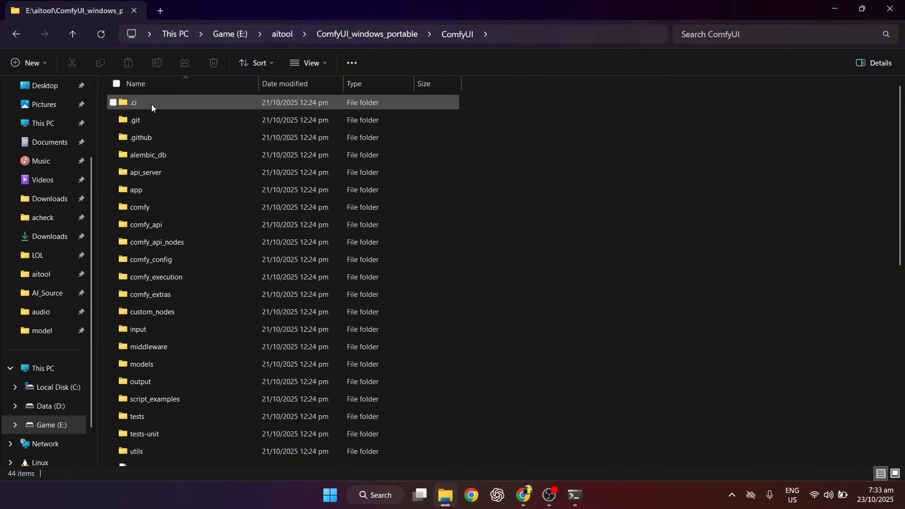
double_click(170, 312)
left_click(575, 36)
left_click(445, 495)
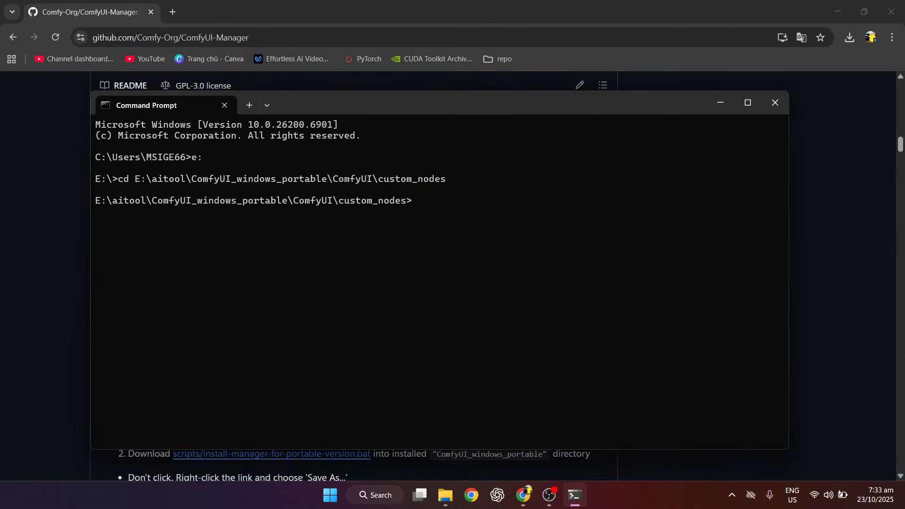
- Copy the method 1 git clone command from the README, run it in Command Prompt to clone ComfyUI-Manager, and close the terminal
left_click(2, 253)
left_click_drag(130, 307, 463, 306)
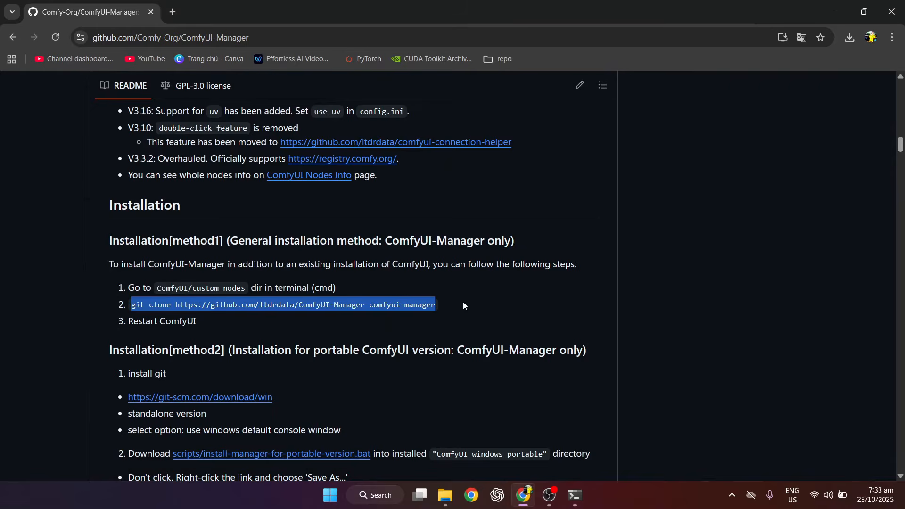
key("alt+Tab")
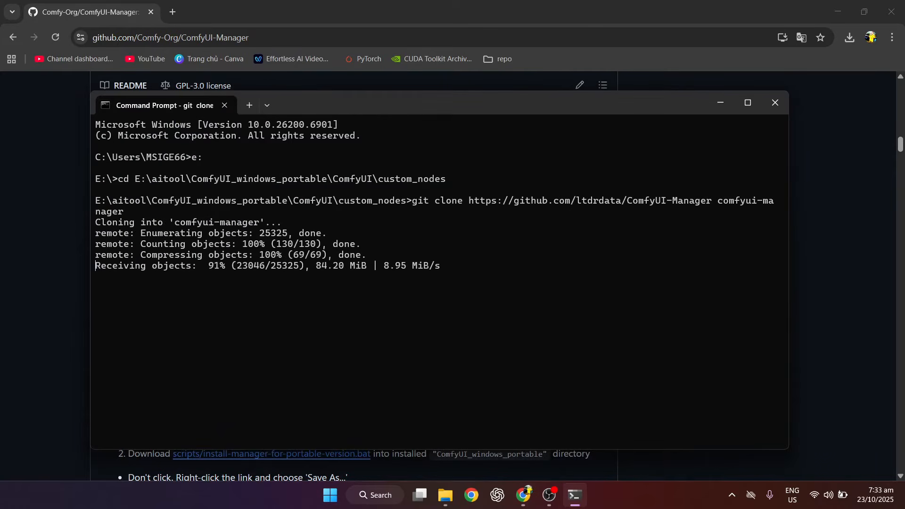
key("alt+F4")
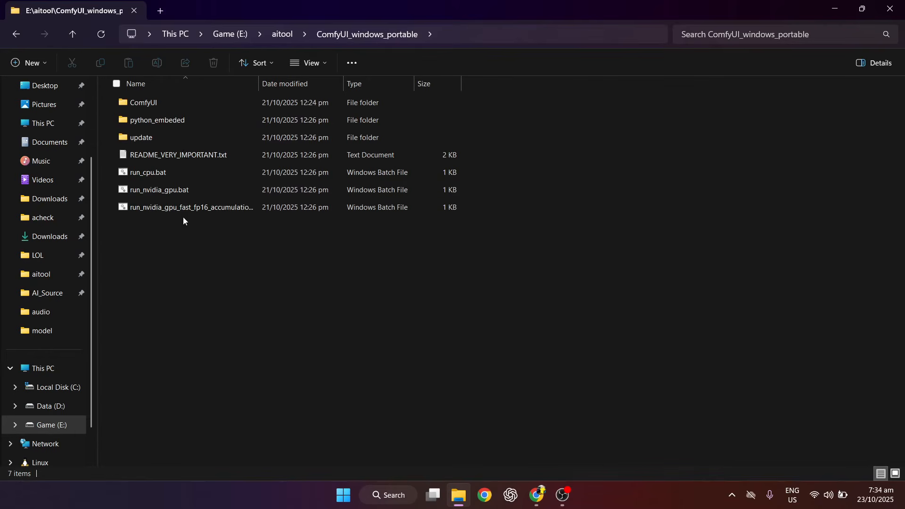
- Launch ComfyUI from the ComfyUI_windows_portable folder with run_nvidia_gpu.bat
double_click(202, 190)
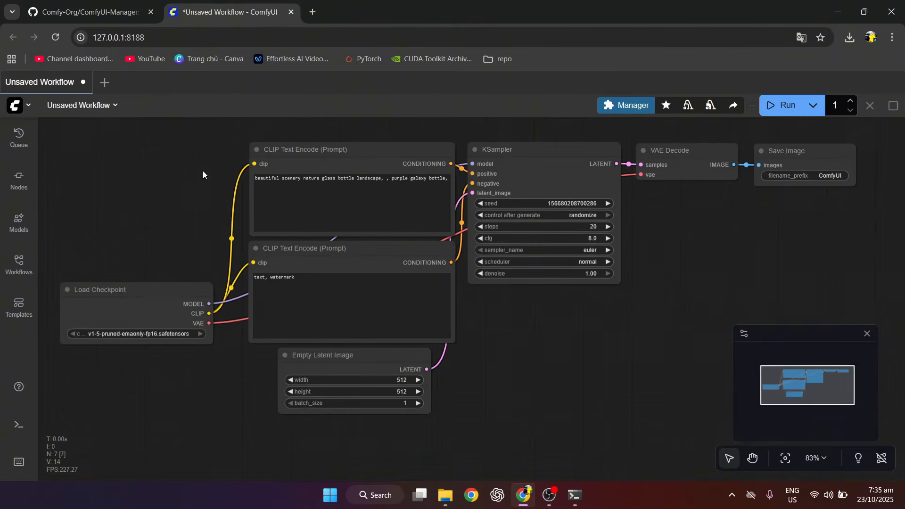
left_click_drag(203, 170, 187, 224)
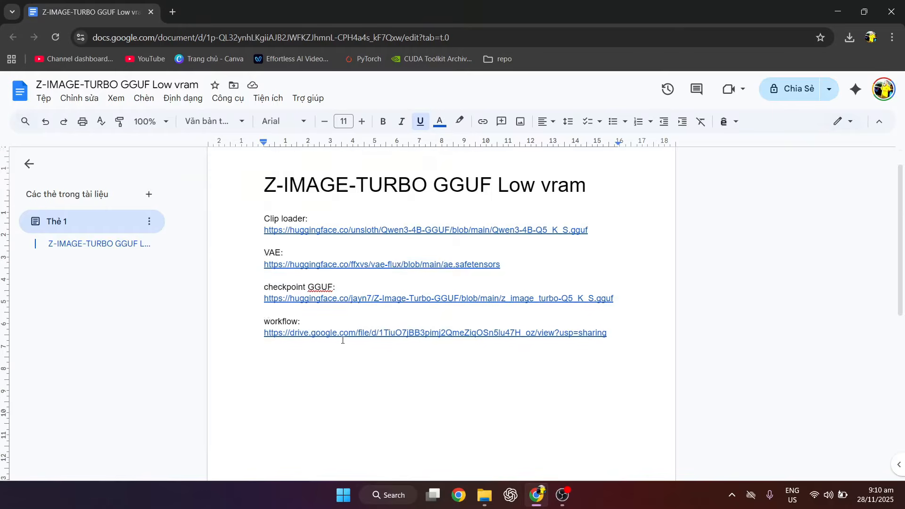
- Open the Hugging Face pages for Qwen3-4B-Q5_K_S.gguf and ae.safetensors from the document's Clip loader and VAE links
left_click(300, 270)
left_click(319, 290)
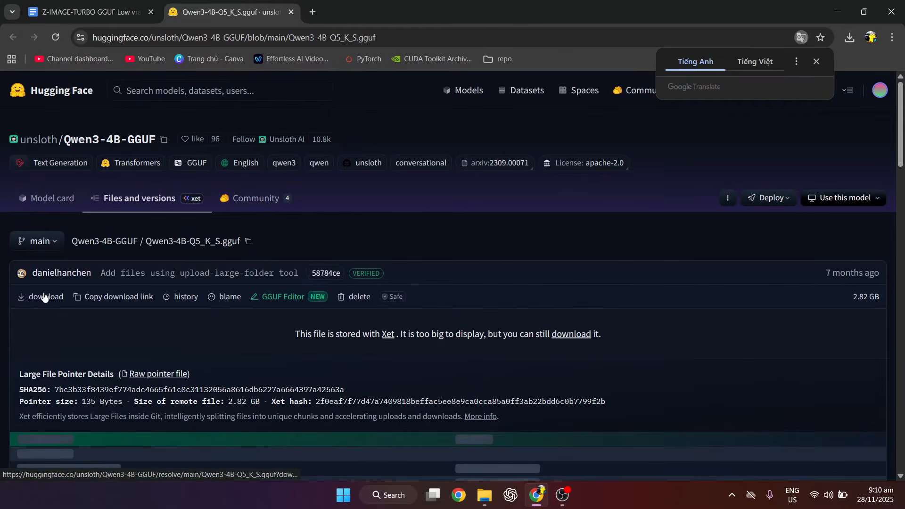
left_click(85, 12)
left_click(300, 309)
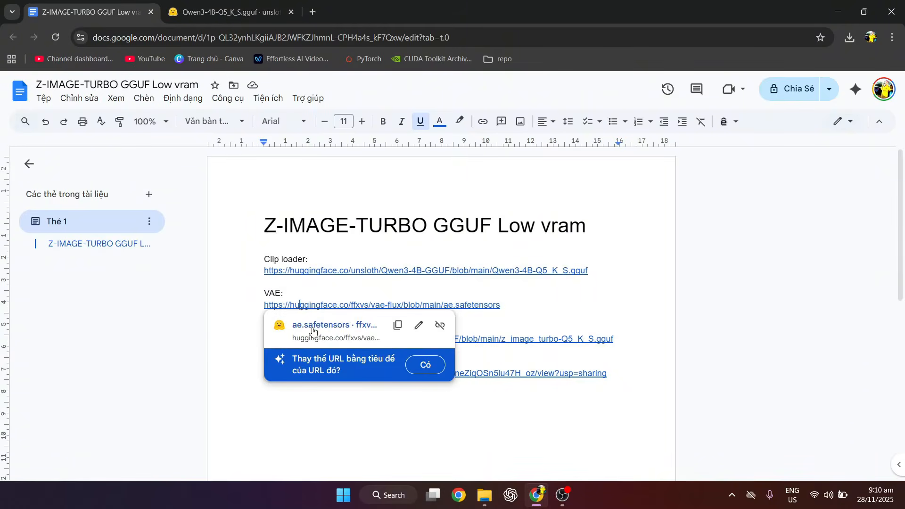
left_click(299, 321)
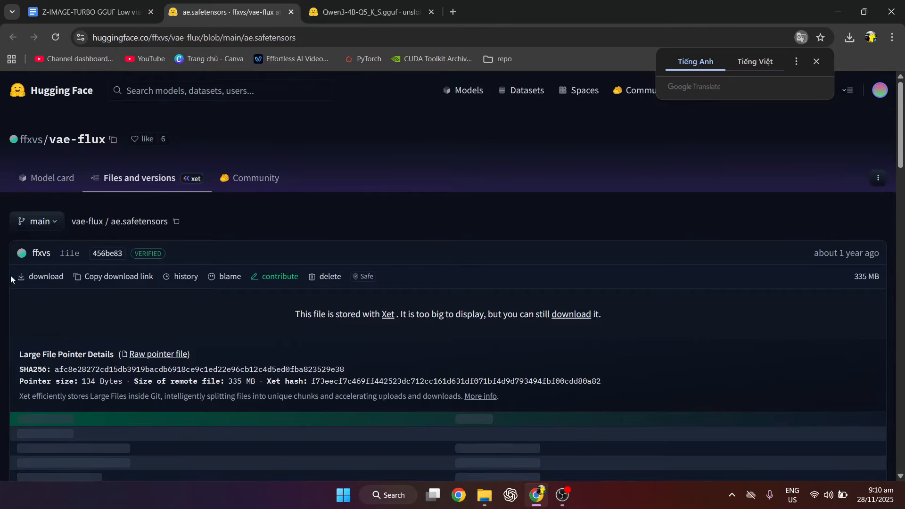
- Switch to File Explorer and open the ComfyUI\models folder inside ComfyUI_windows_portable
left_click(487, 496)
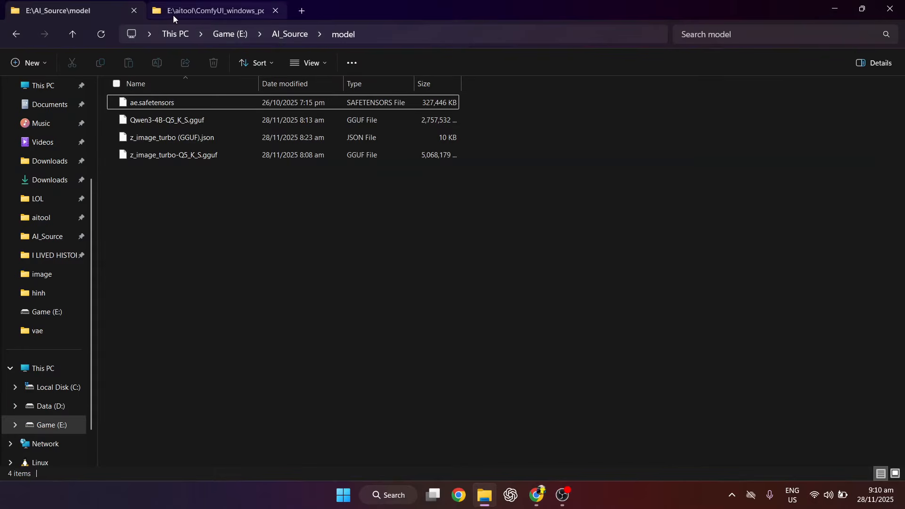
left_click(184, 12)
double_click(172, 115)
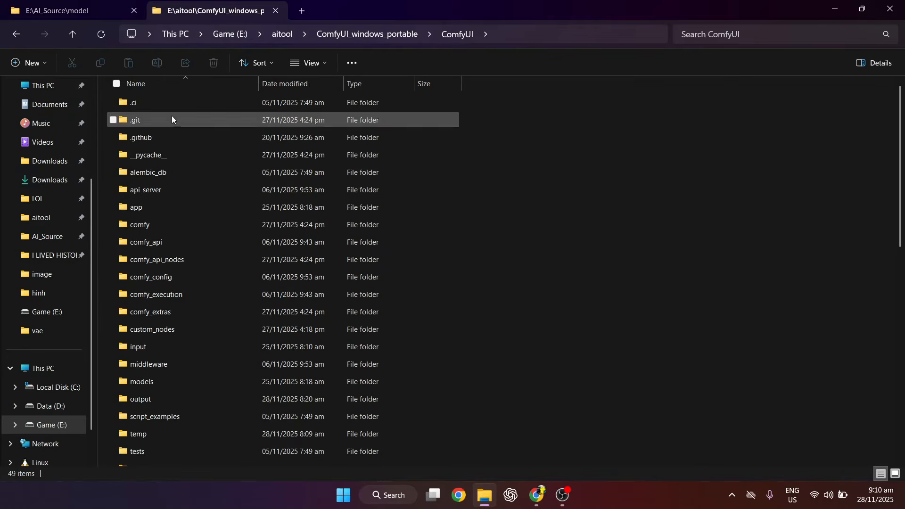
double_click(152, 382)
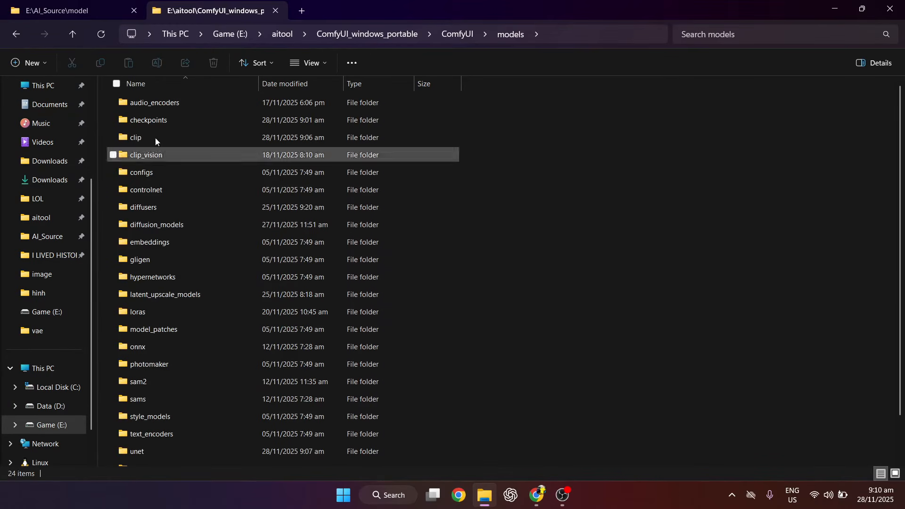
- Move ae.safetensors from E:\AI_Source\model into ComfyUI's models\vae folder
left_click(58, 6)
left_click(164, 103)
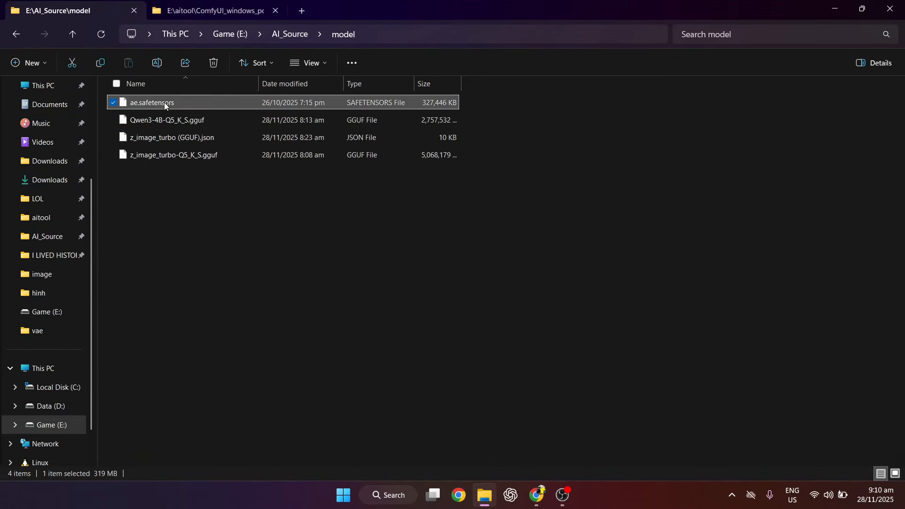
left_click(211, 11)
scroll(226, 358, "down", 2)
double_click(167, 446)
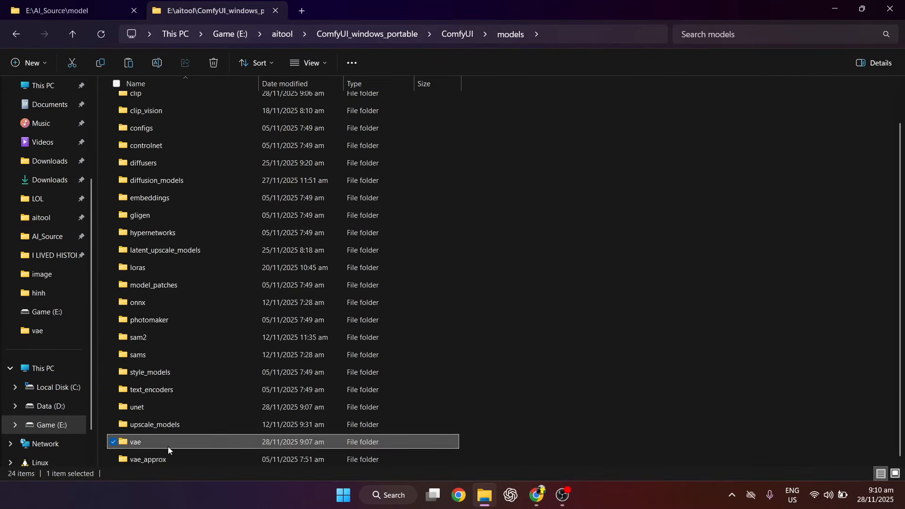
key("ctrl+v")
- Move Qwen3-4B-Q5_K_S.gguf from E:\AI_Source\model into ComfyUI's models\clip folder
left_click(68, 6)
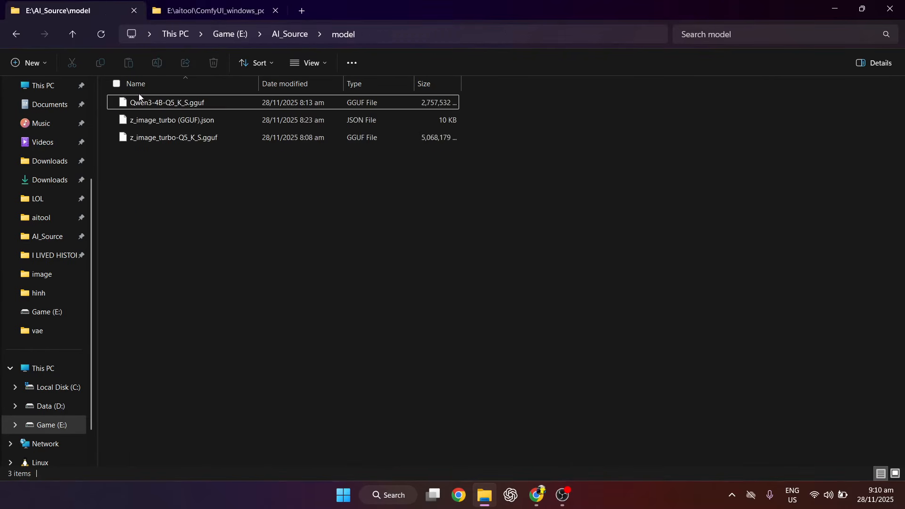
left_click(146, 105)
key("ctrl+x")
left_click(198, 10)
left_click(513, 32)
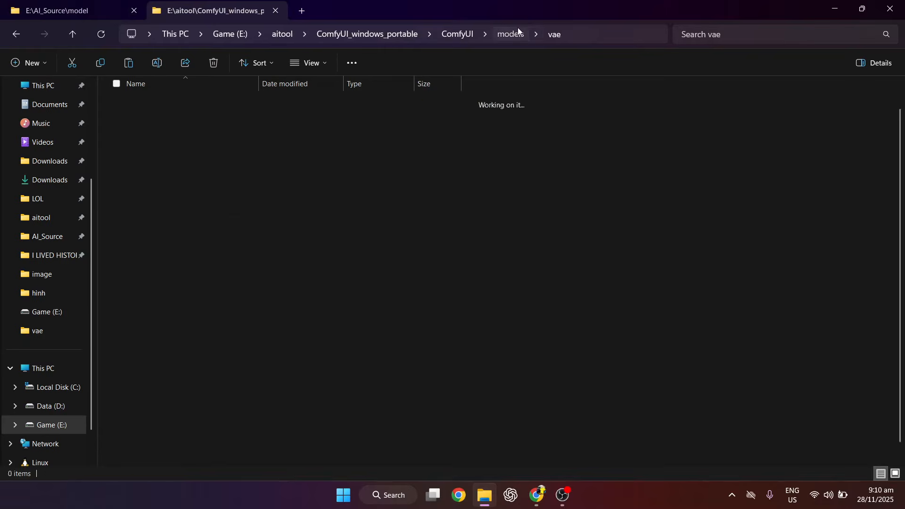
scroll(154, 250, "up", 1)
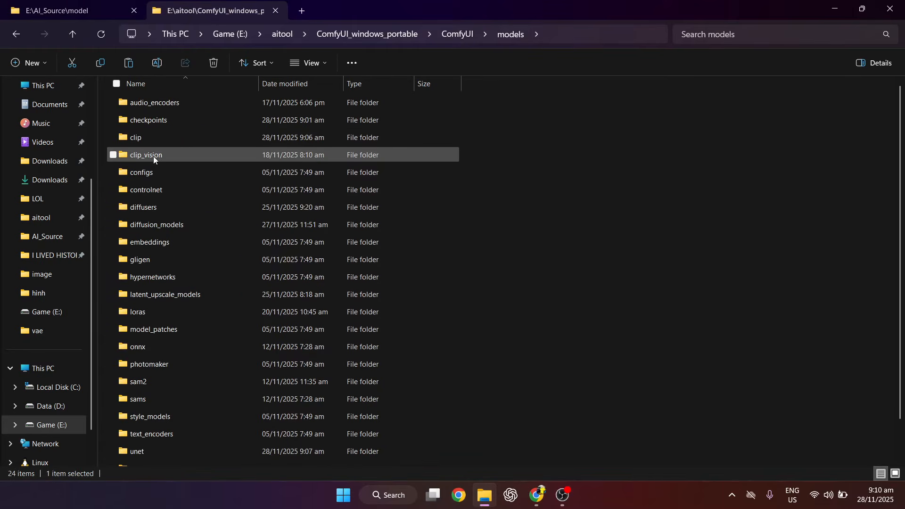
double_click(148, 138)
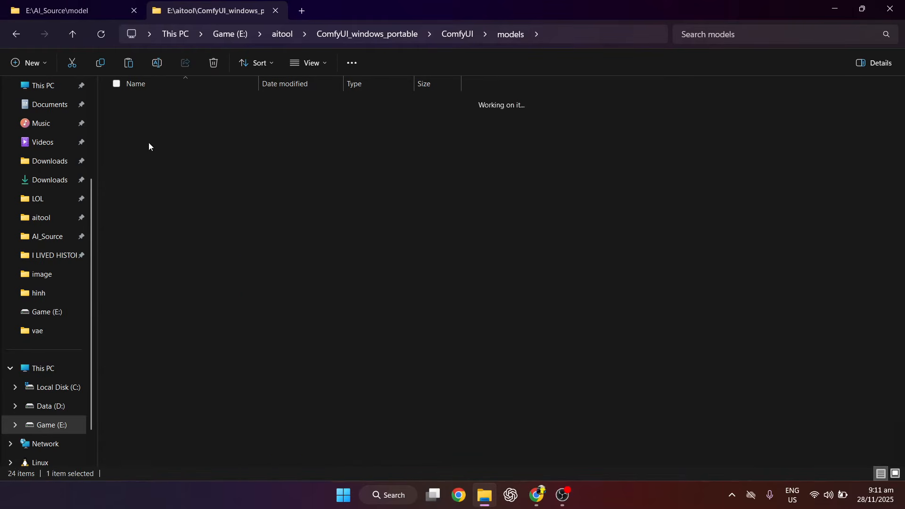
key("ctrl+v")
- Move z_image_turbo-Q5_K_S.gguf from E:\AI_Source\model into ComfyUI's models\unet folder
left_click(75, 12)
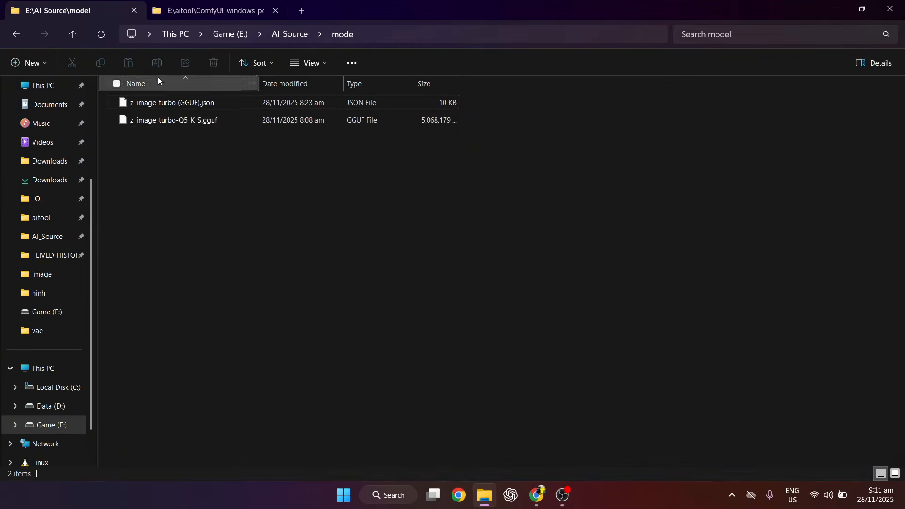
left_click(175, 121)
left_click(194, 11)
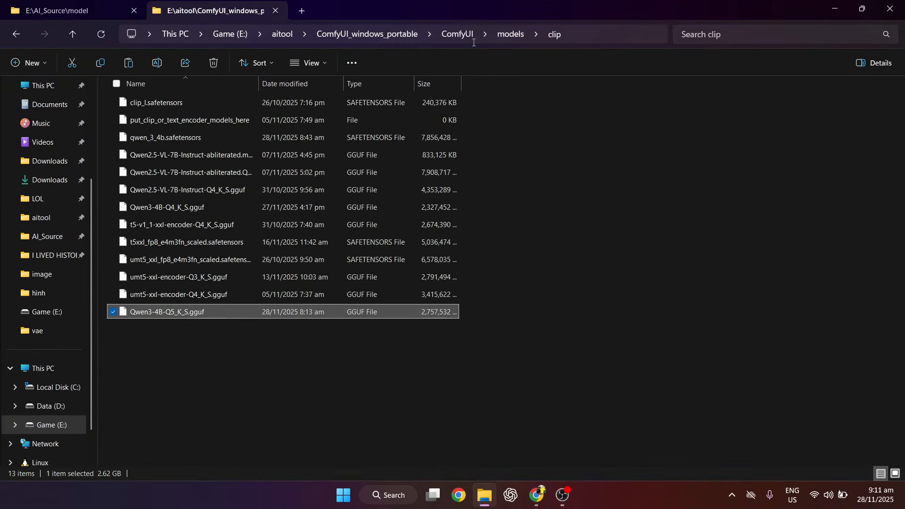
left_click(457, 34)
double_click(177, 381)
scroll(176, 363, "down", 1)
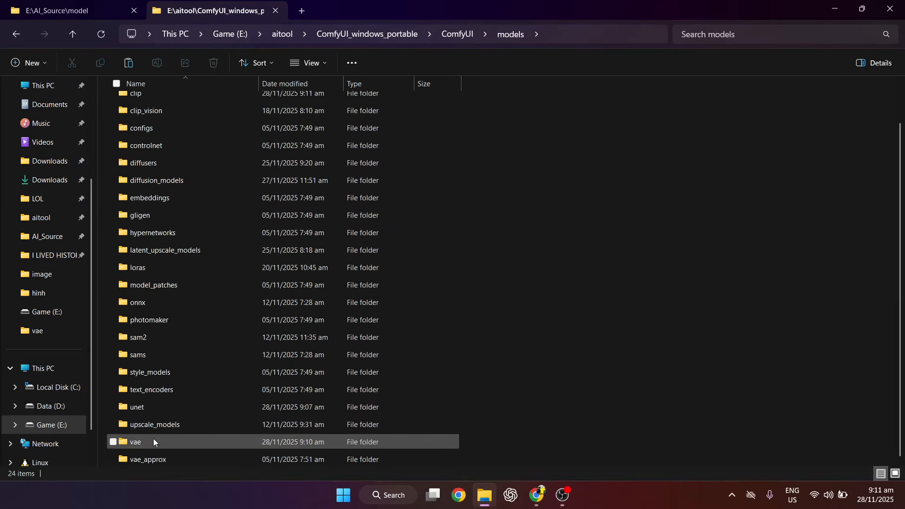
double_click(160, 406)
key("ctrl+v")
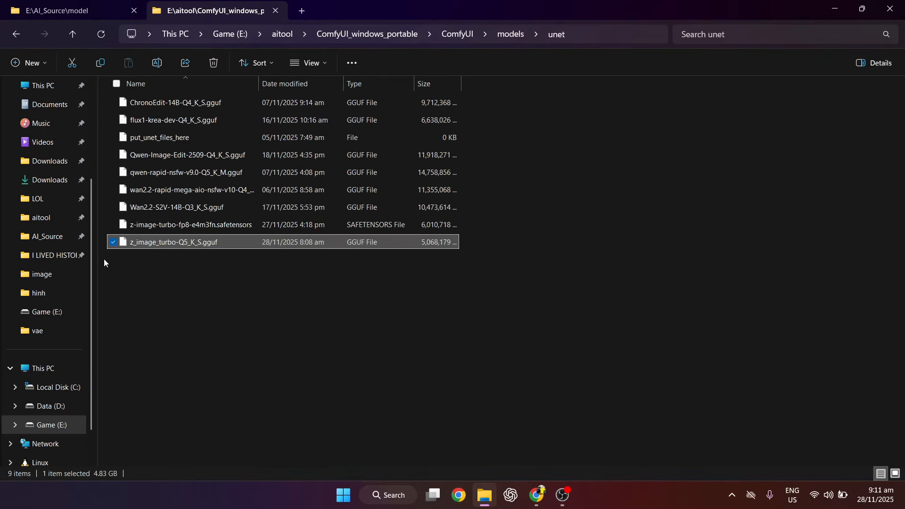
- Go back to the ComfyUI_windows_portable folder and start ComfyUI from there
left_click(93, 8)
left_click(230, 11)
left_click(229, 11)
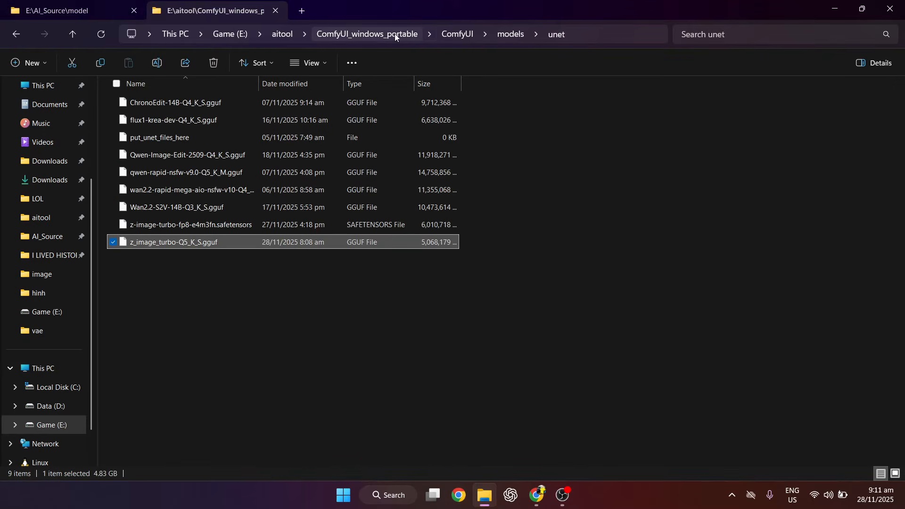
left_click(395, 33)
double_click(177, 207)
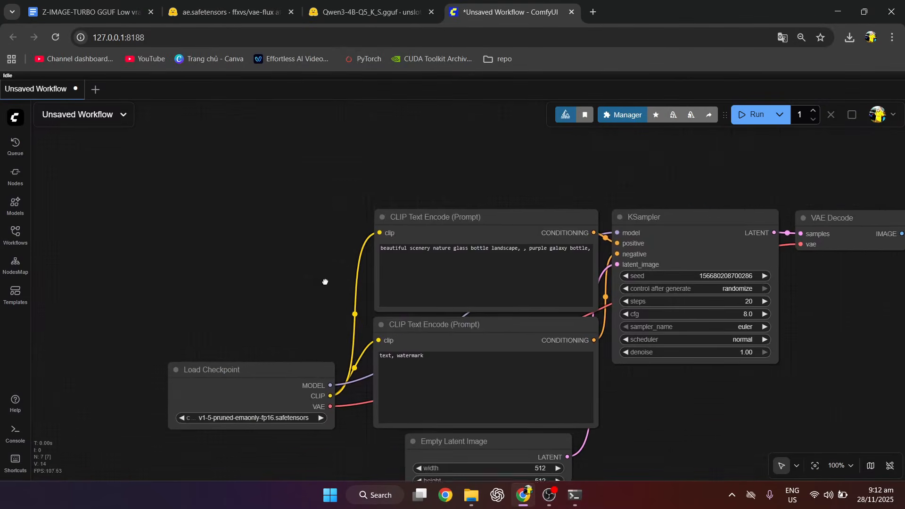
- Load the z_image_turbo (GGUF).json workflow from E:\AI_Source\model onto the ComfyUI canvas in the browser
left_click_drag(323, 278, 252, 197)
scroll(250, 205, "up", 2)
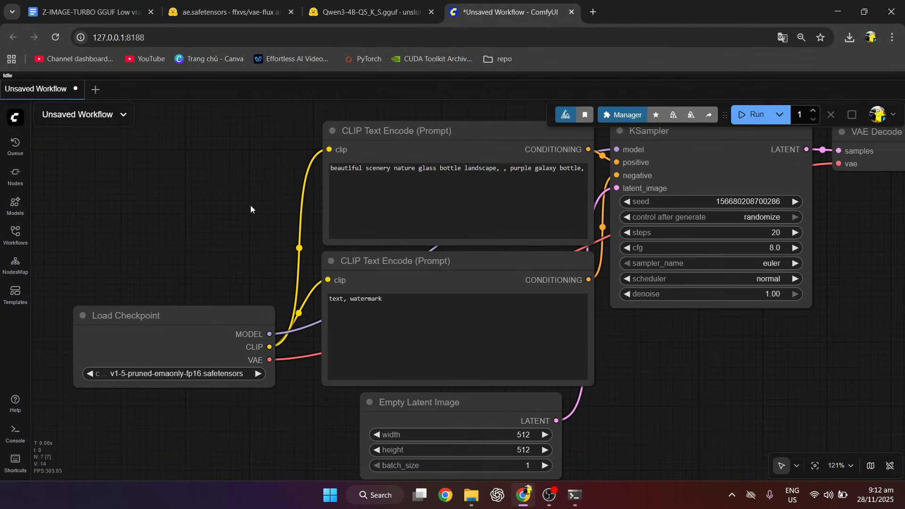
left_click(471, 495)
left_click(80, 14)
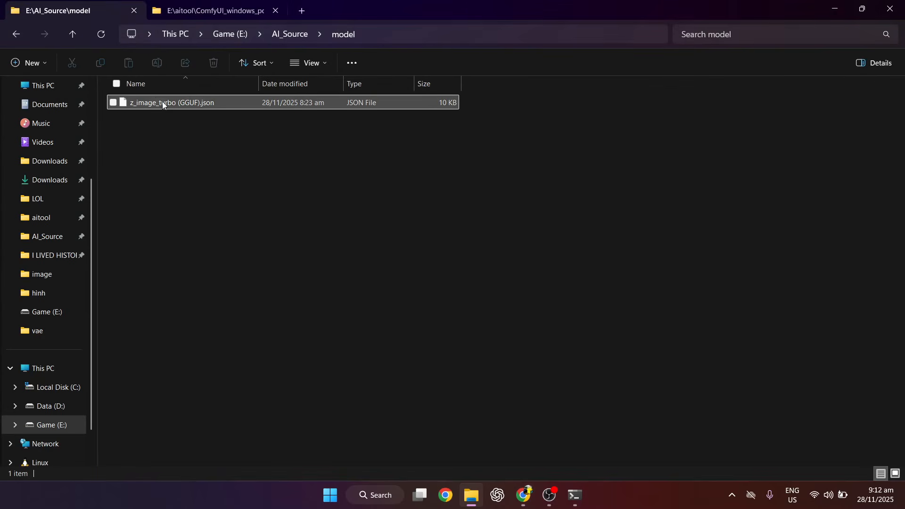
left_click_drag(162, 103, 265, 293)
scroll(452, 232, "down", 10)
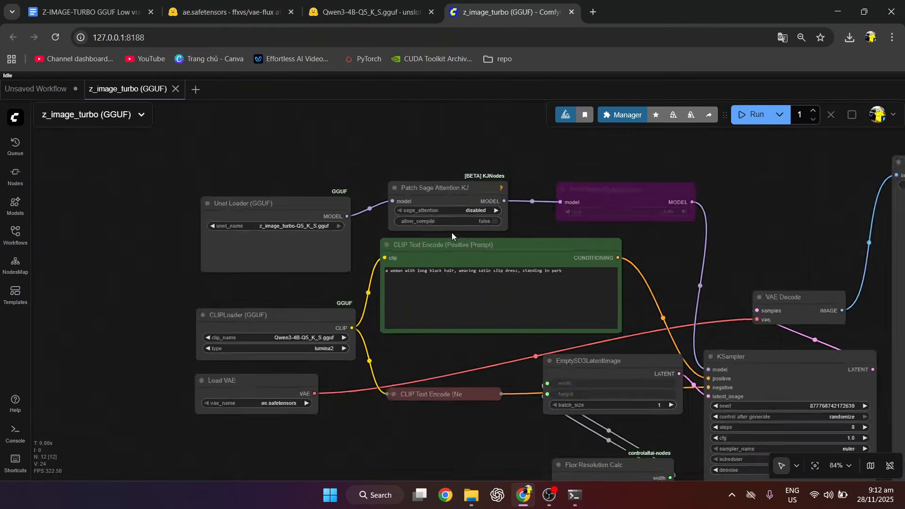
scroll(373, 330, "up", 5)
scroll(373, 330, "up", 4)
left_click_drag(310, 207, 356, 339)
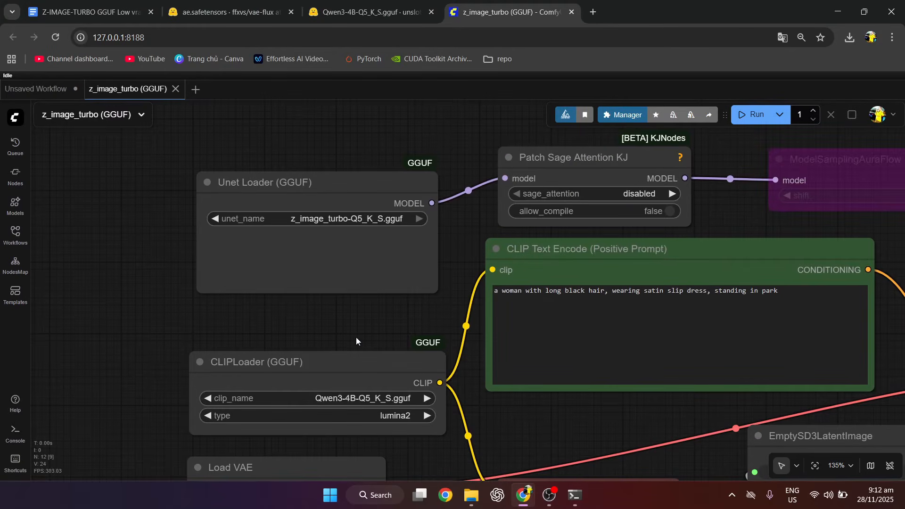
- Review the custom nodes used in the workflow through ComfyUI Manager, then close the manager
left_click(633, 123)
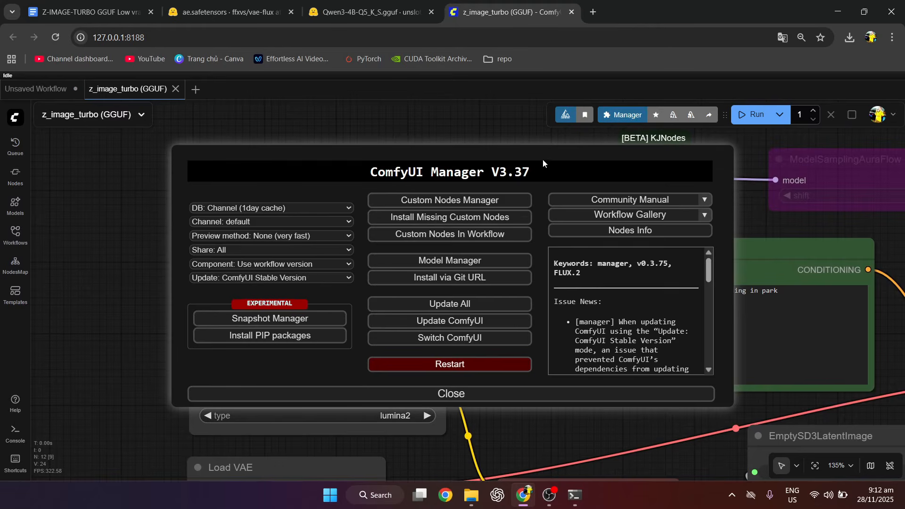
left_click(450, 235)
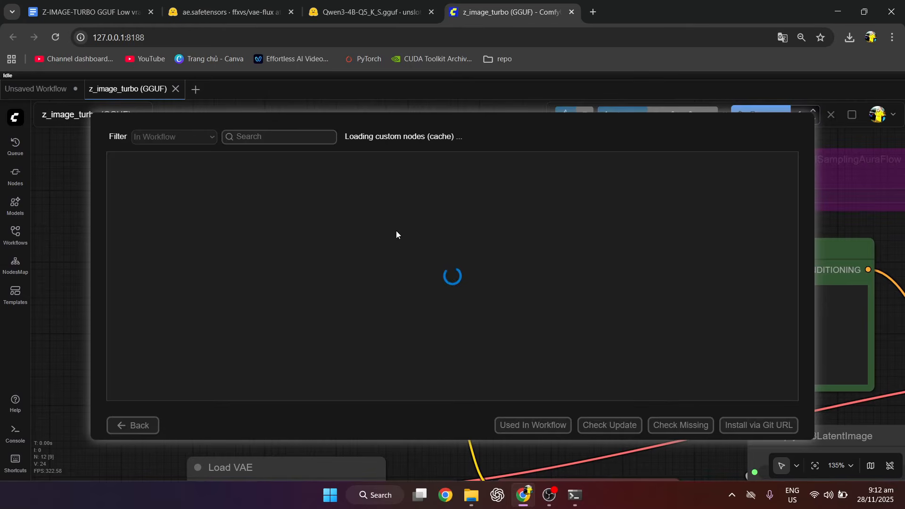
scroll(276, 309, "down", 1)
scroll(274, 310, "up", 1)
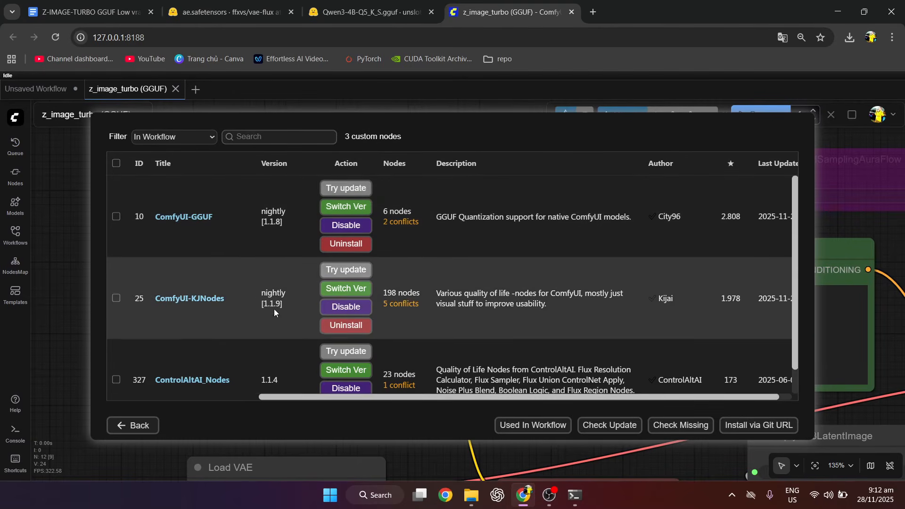
scroll(341, 377, "down", 1)
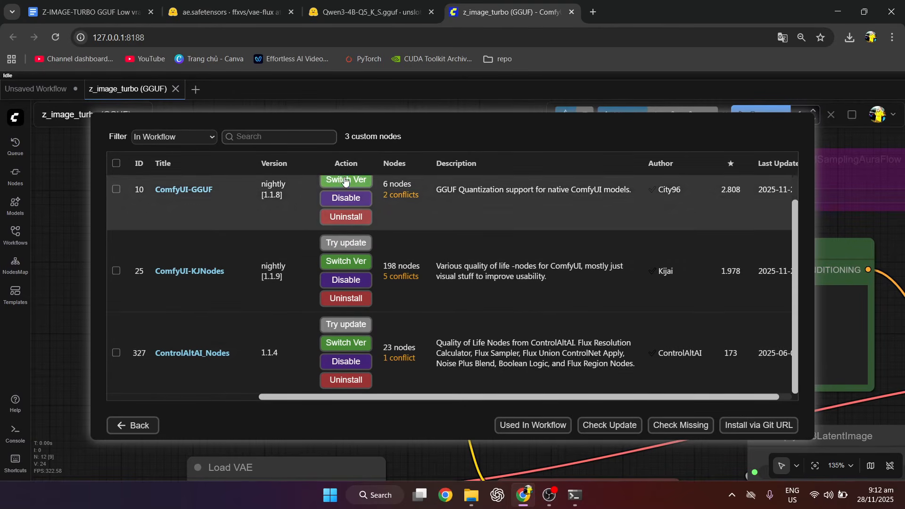
left_click(140, 426)
left_click(430, 394)
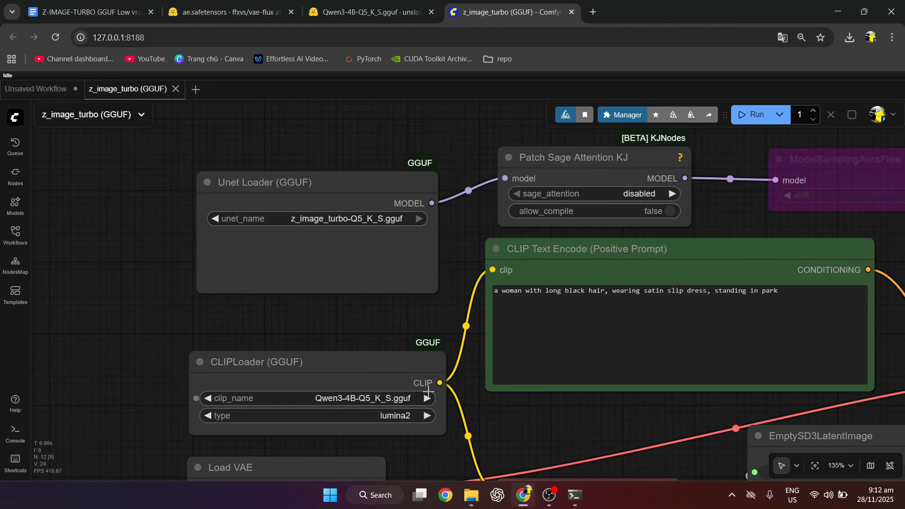
- Select z_image_turbo-Q5_K_S.gguf in the Unet Loader, Qwen3-4B-Q5_K_S.gguf in the CLIPLoader and ae.safetensors in Load VAE
left_click(326, 220)
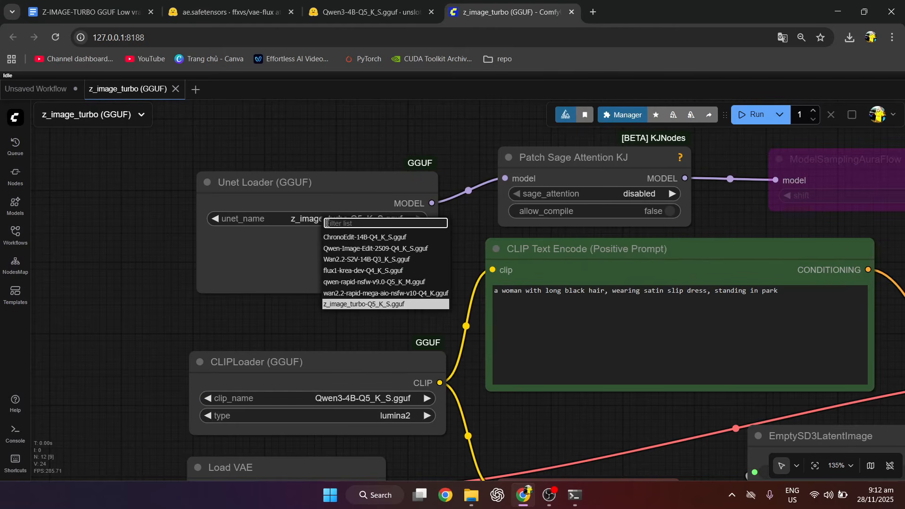
left_click(352, 304)
scroll(354, 283, "down", 4)
left_click(355, 240)
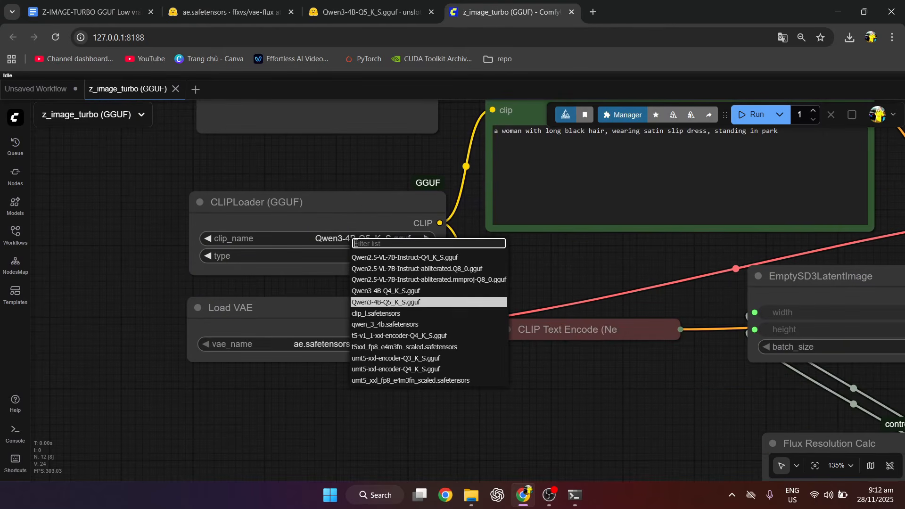
left_click(387, 302)
left_click(316, 344)
left_click(336, 366)
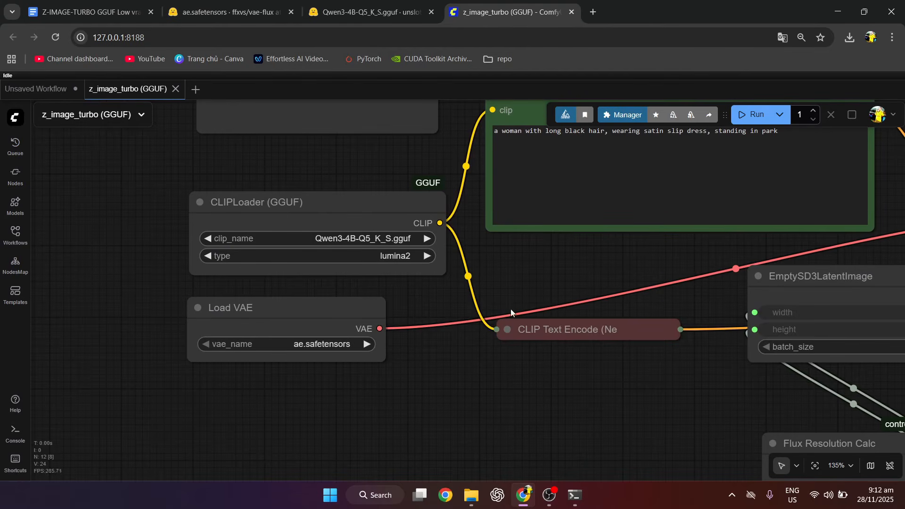
- Run the workflow with the existing prompt and check the generation's progress in the console window
left_click_drag(510, 309, 311, 417)
scroll(352, 376, "down", 2)
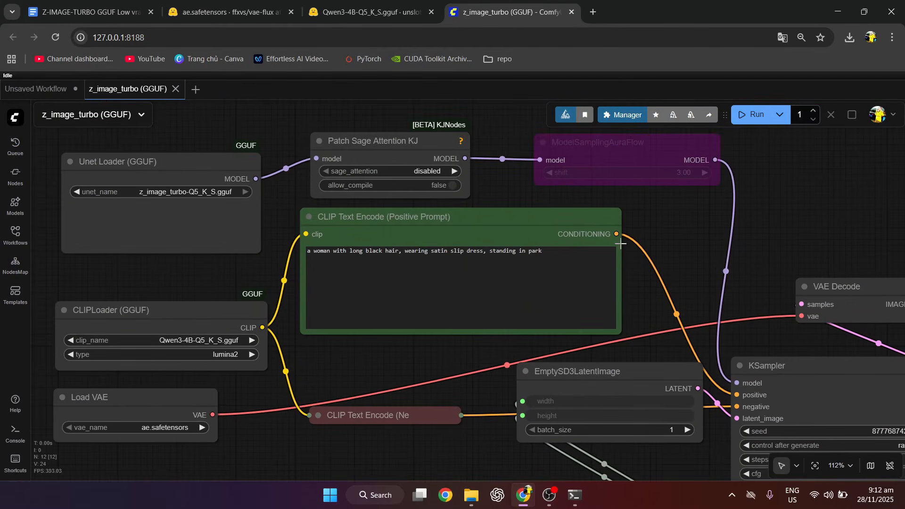
left_click_drag(620, 243, 549, 197)
scroll(565, 197, "down", 2)
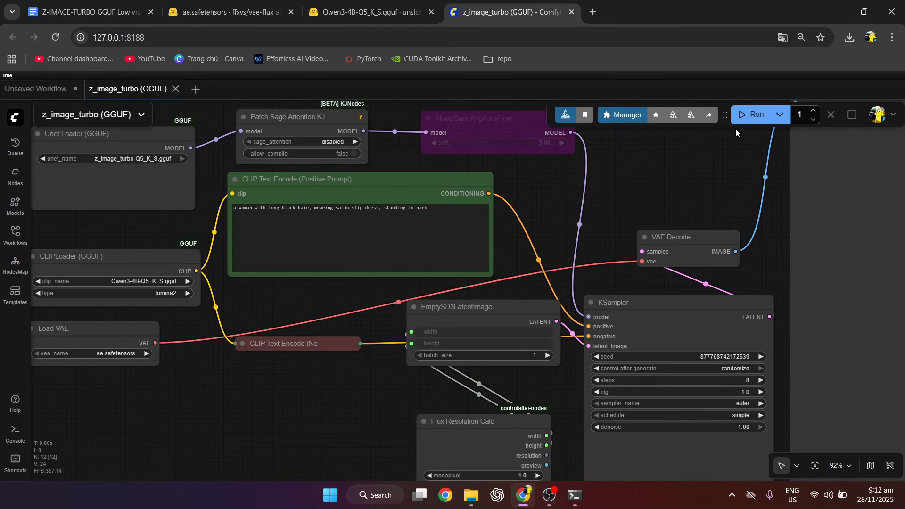
left_click(745, 118)
left_click_drag(634, 202, 560, 231)
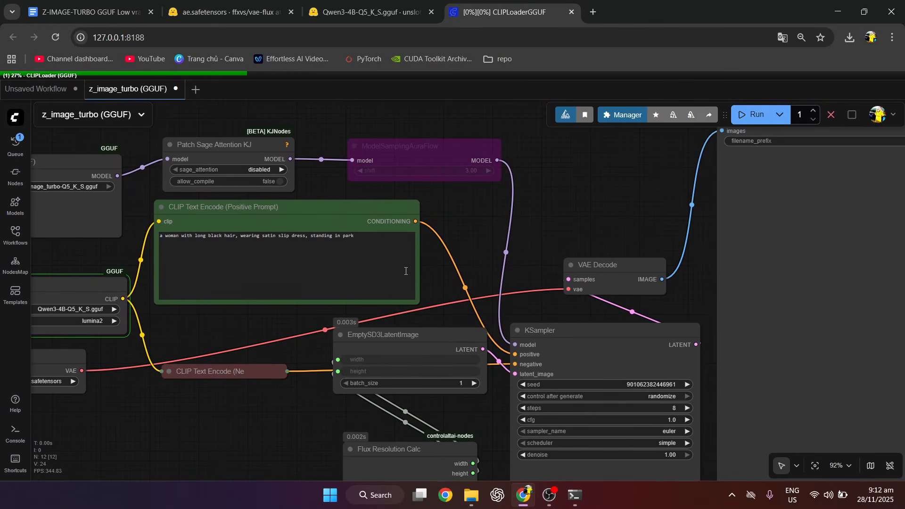
left_click(576, 495)
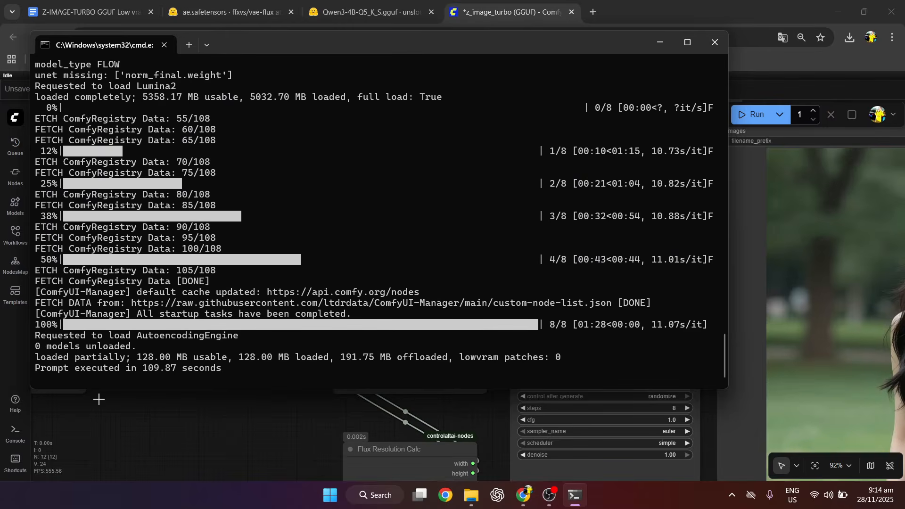
left_click(98, 399)
- Examine the generated image in the Save Image node, both close up and as a whole
left_click_drag(233, 403, 78, 357)
scroll(282, 240, "down", 2)
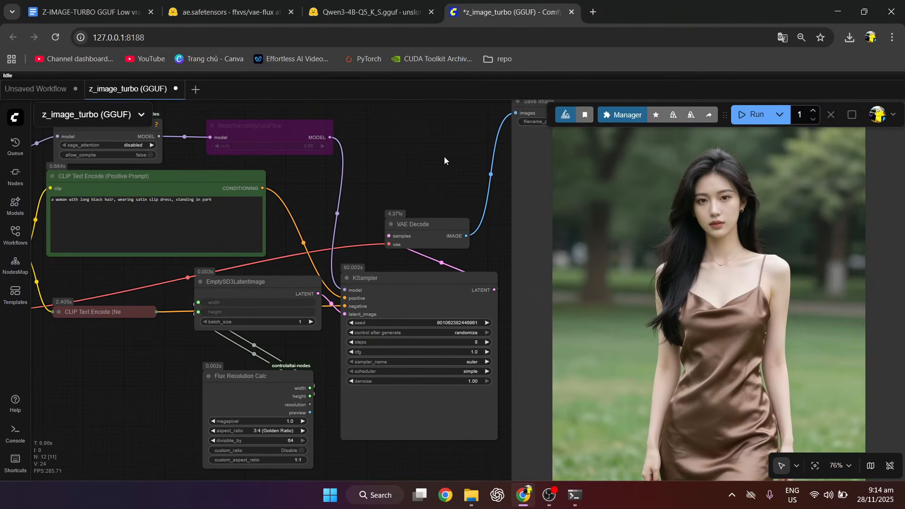
left_click_drag(444, 157, 352, 183)
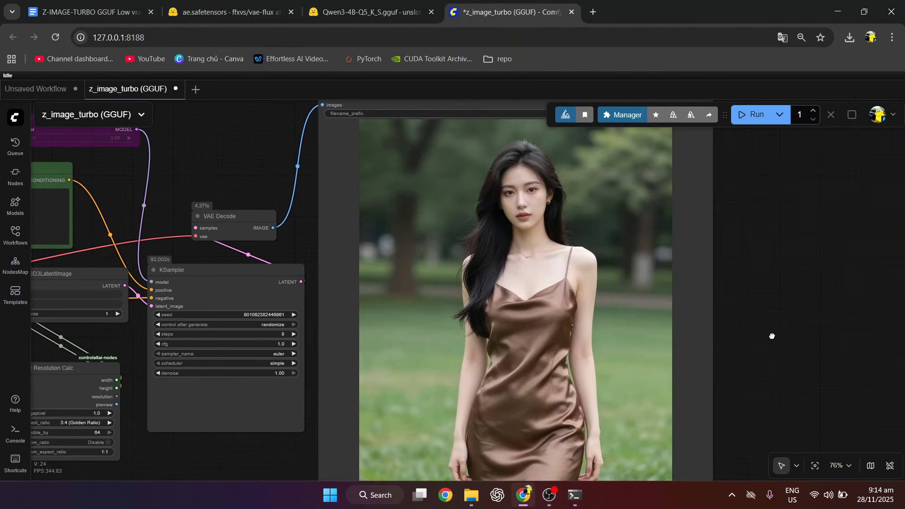
scroll(772, 336, "up", 6)
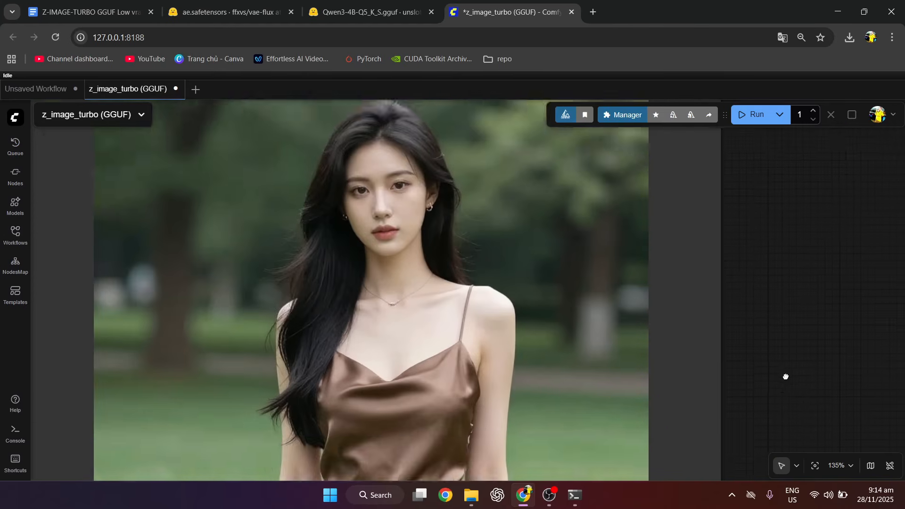
scroll(816, 410, "down", 9)
scroll(758, 261, "up", 5)
scroll(684, 317, "down", 3)
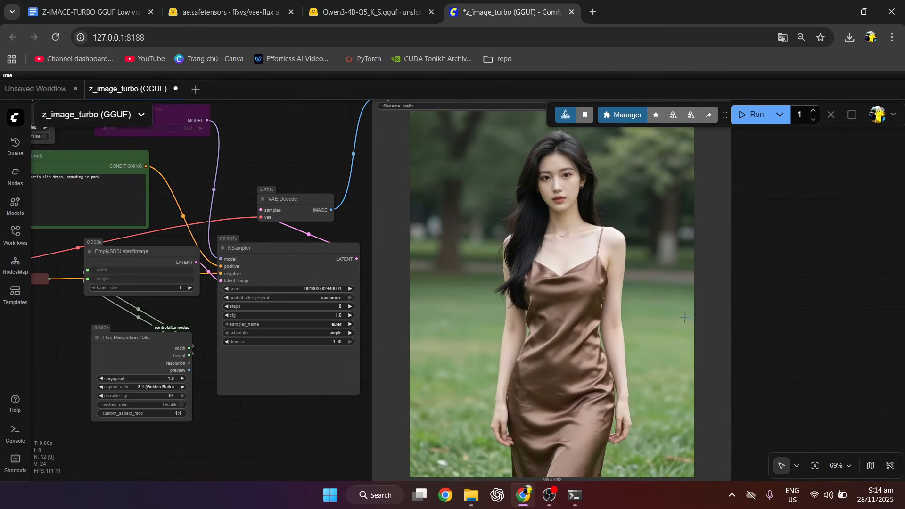
left_click_drag(262, 448, 342, 476)
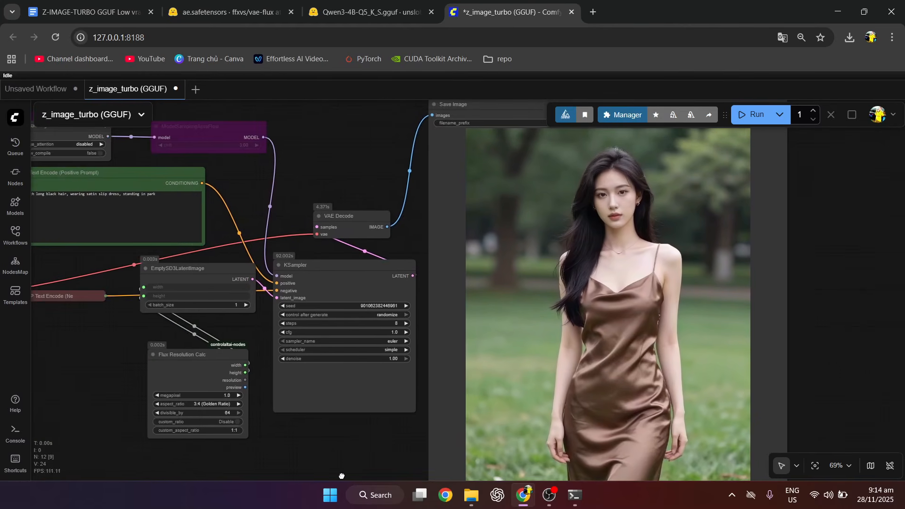
- Replace the positive prompt's clothing and setting with "wearing a red blouse, black mini skirt, sitting on chair in office, holding an ice cream"
left_click_drag(38, 301, 261, 436)
scroll(282, 399, "up", 10)
left_click_drag(575, 240, 332, 240)
key("BackSpace")
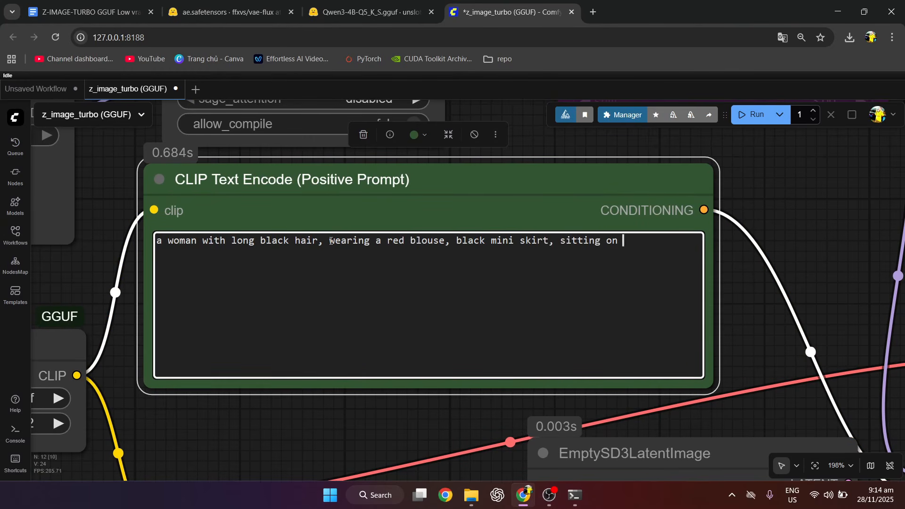
left_click(786, 148)
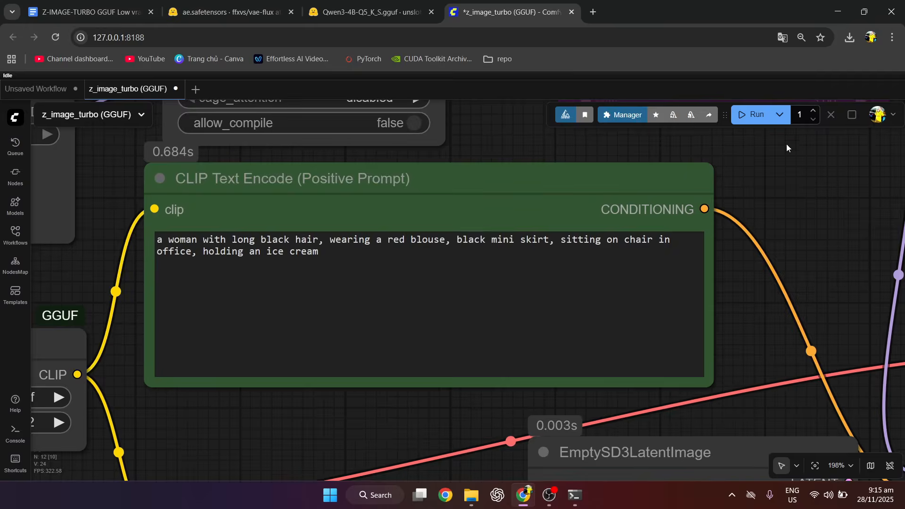
- Run the workflow with the edited prompt and check the execution time in the console window
left_click(749, 115)
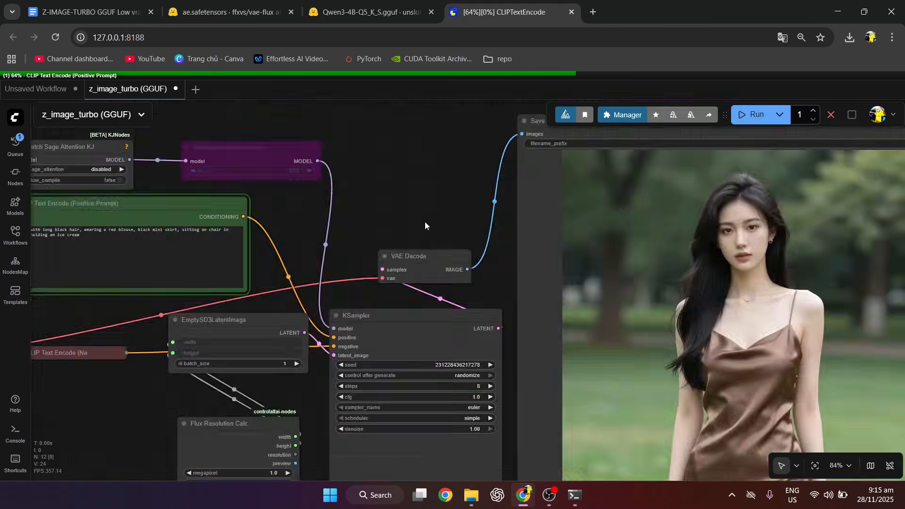
key("alt+Tab")
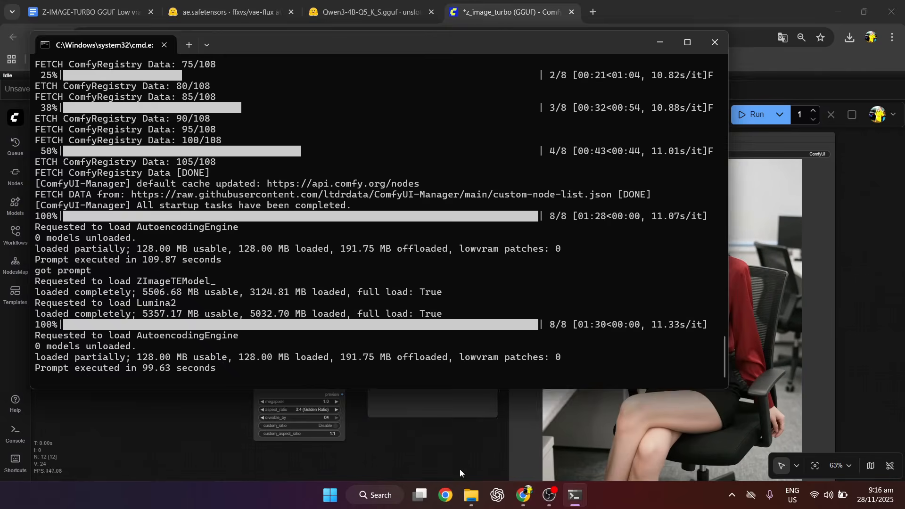
- Return to the workflow and examine the generated office image in the Save Image node, close up and as a whole
key("alt+Tab")
left_click_drag(451, 451, 185, 384)
scroll(259, 205, "up", 6)
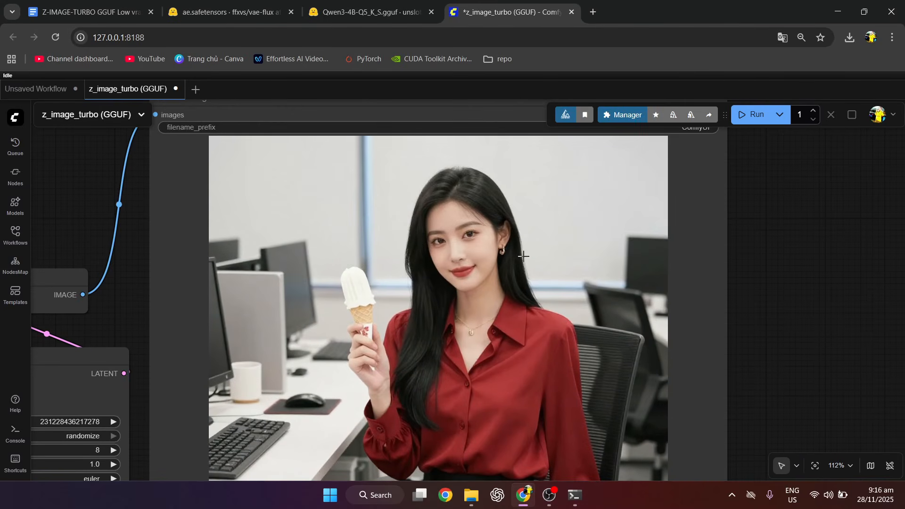
left_click_drag(810, 361, 846, 313)
scroll(807, 385, "down", 5)
- Set the aspect ratio in the Flux Resolution Calc node to 4:3 (Classic Landscape)
left_click_drag(306, 177, 346, 134)
scroll(222, 424, "up", 5)
scroll(252, 402, "up", 3)
left_click(272, 306)
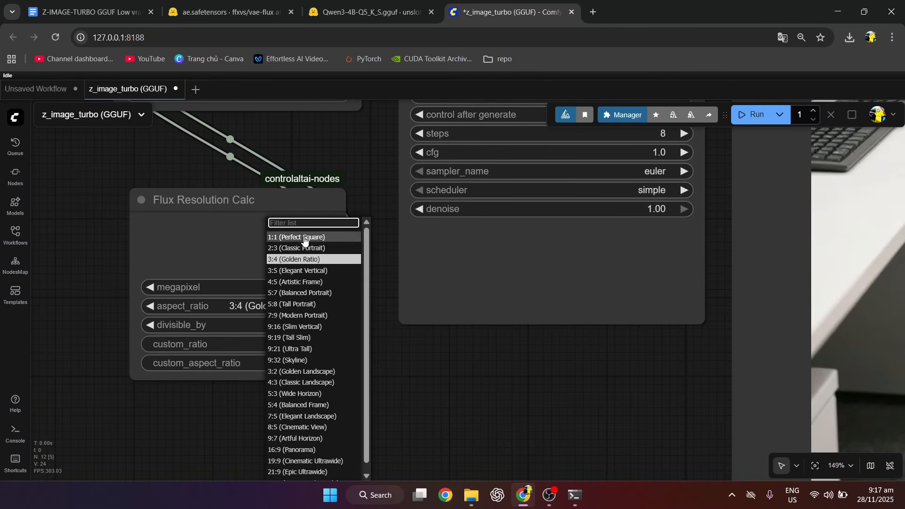
left_click(297, 385)
- Change the positive prompt's outfit and scene to "wearing green satin dress, lying on bed, in bedroom, at night, look at camera" and run the workflow
left_click_drag(145, 177, 262, 397)
scroll(236, 372, "down", 4)
left_click_drag(200, 281, 355, 343)
scroll(312, 313, "up", 4)
scroll(321, 245, "up", 2)
left_click_drag(297, 208, 265, 185)
type("wearing green satin dress")
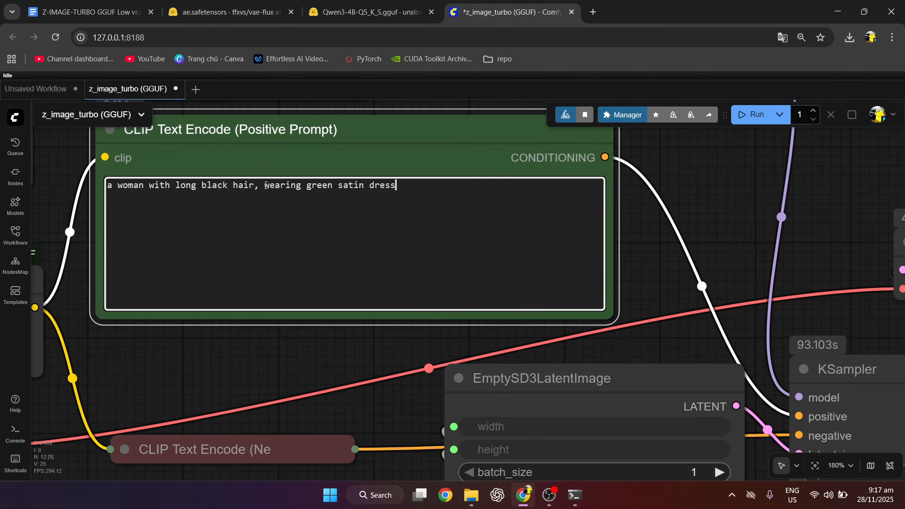
type("look at camera")
key("ctrl+Return")
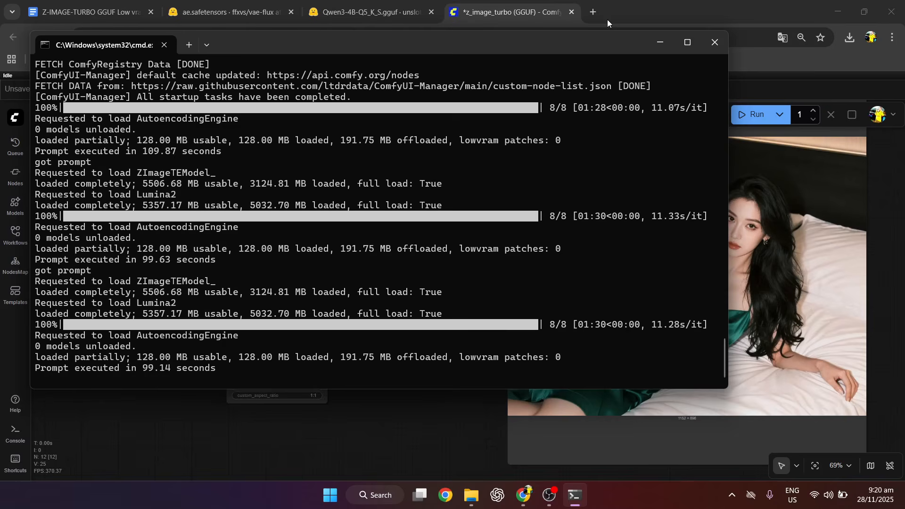
- Leave the console window and examine the new landscape image in the Save Image node at different magnifications
left_click(448, 407)
left_click_drag(450, 394, 282, 407)
scroll(307, 361, "up", 3)
scroll(317, 358, "down", 4)
scroll(689, 320, "up", 3)
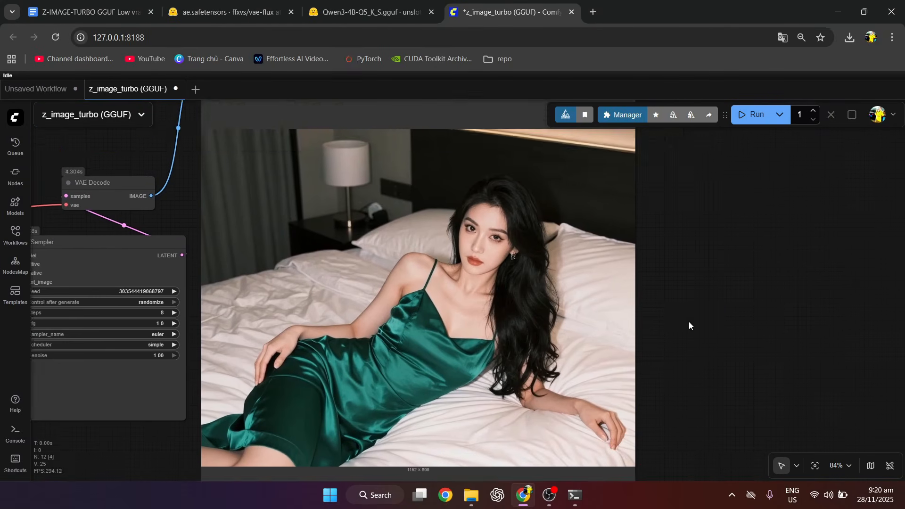
left_click_drag(712, 312, 783, 260)
left_click_drag(786, 260, 829, 325)
scroll(828, 323, "down", 2)
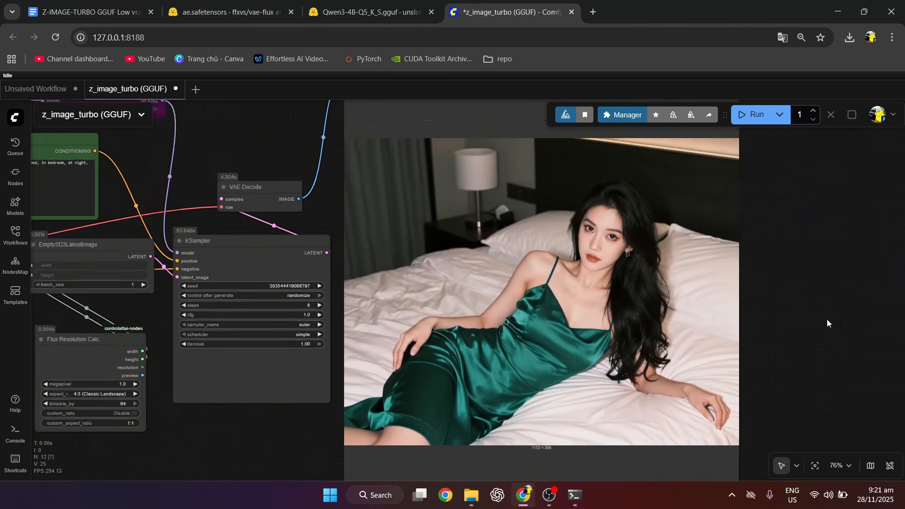
- Review the positive prompt and the resolution and sampler nodes against the generated image, ending with a close view of the image
left_click_drag(357, 231, 533, 220)
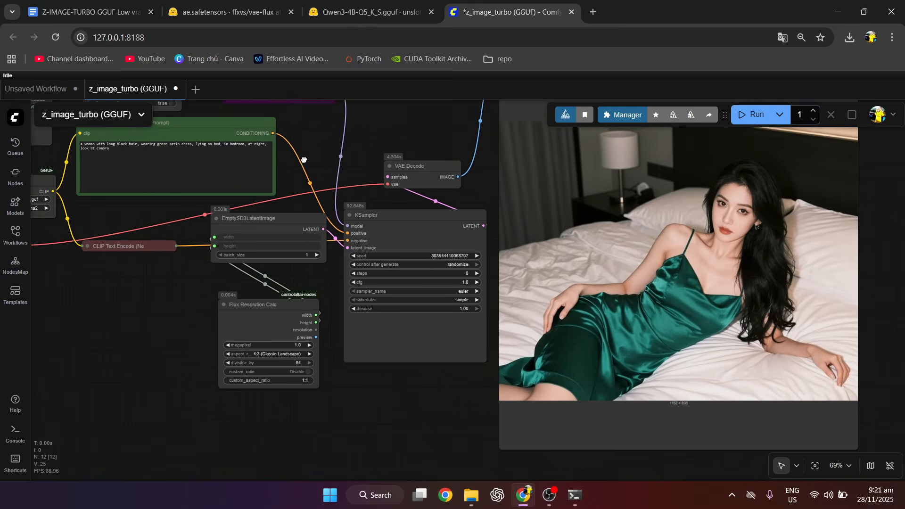
left_click_drag(369, 195, 303, 162)
left_click_drag(303, 161, 187, 187)
scroll(282, 396, "up", 4)
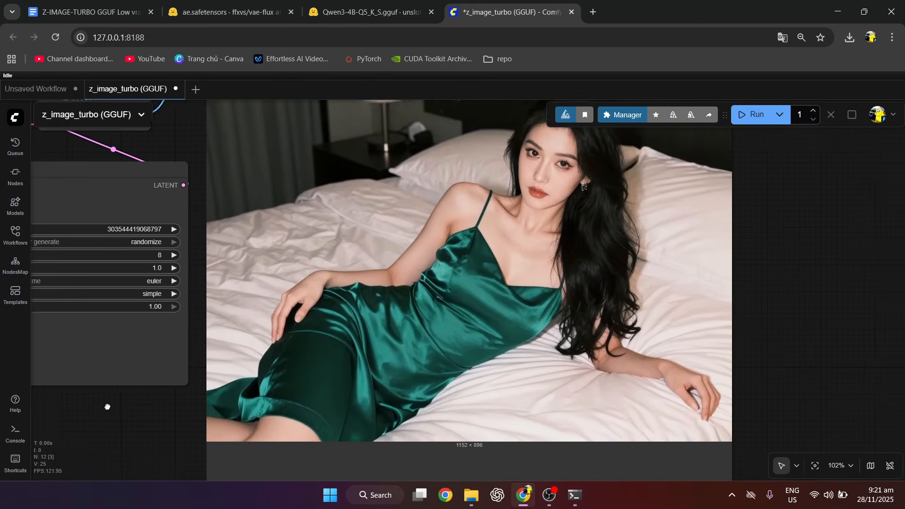